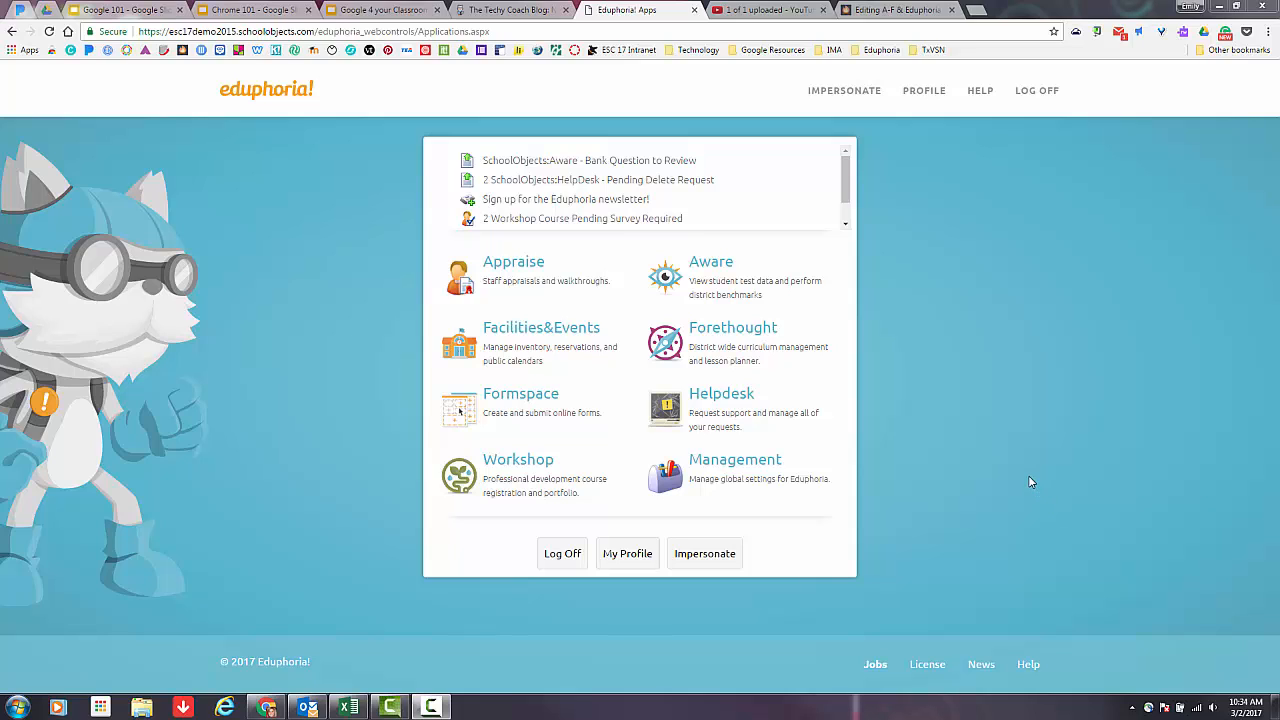
Open Aware and start the Advanced Data View Wizard for a new data view.
{"action": "left_click", "coordinate": [795, 336]}
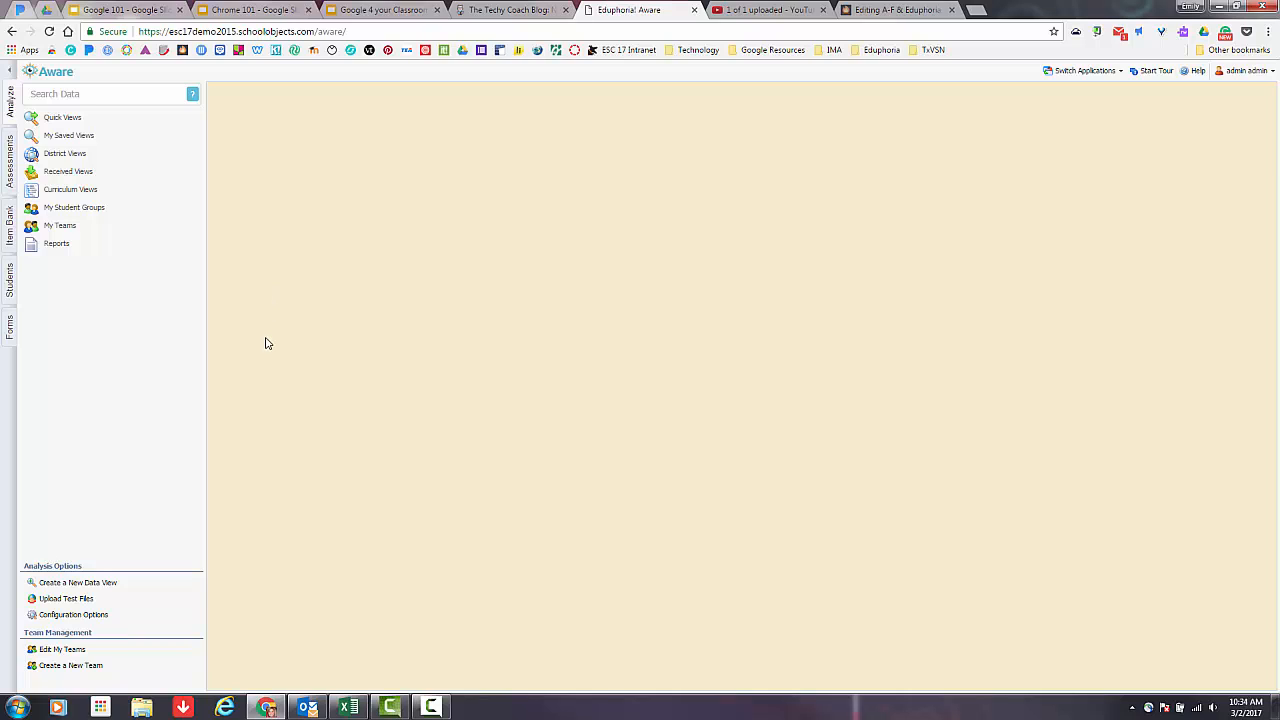
{"action": "left_click", "coordinate": [85, 584]}
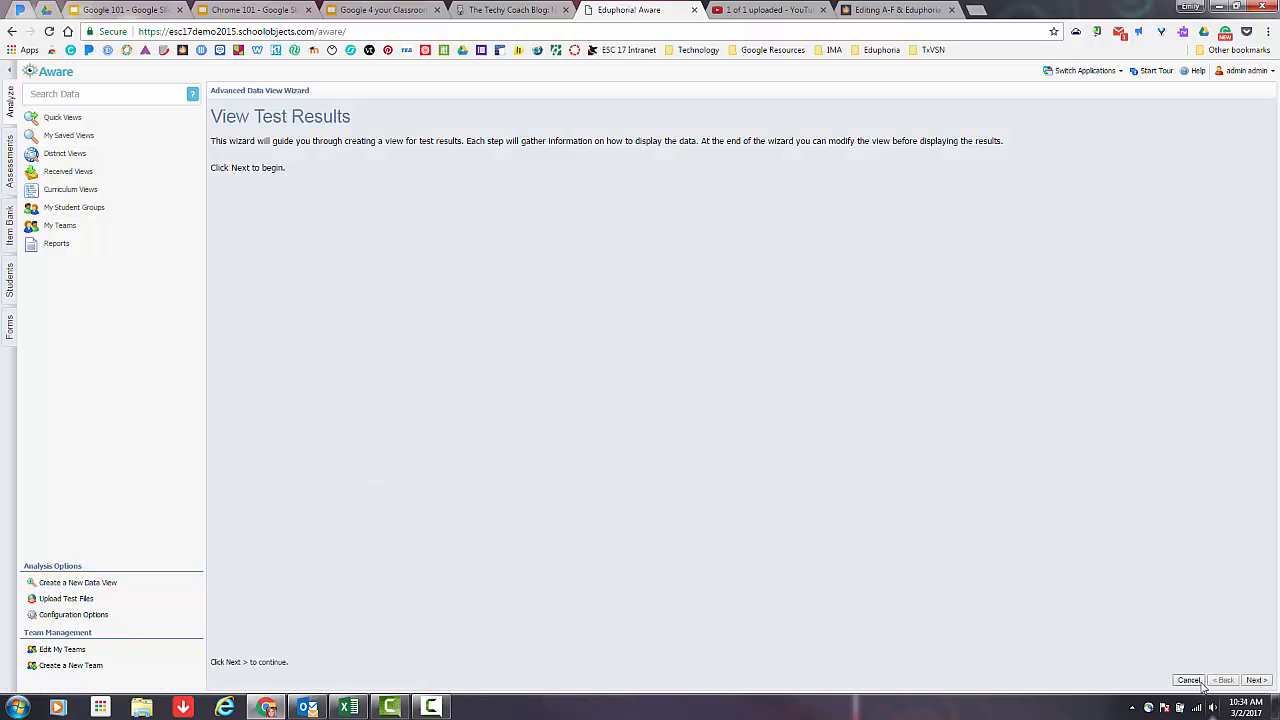
{"action": "left_click", "coordinate": [1260, 682]}
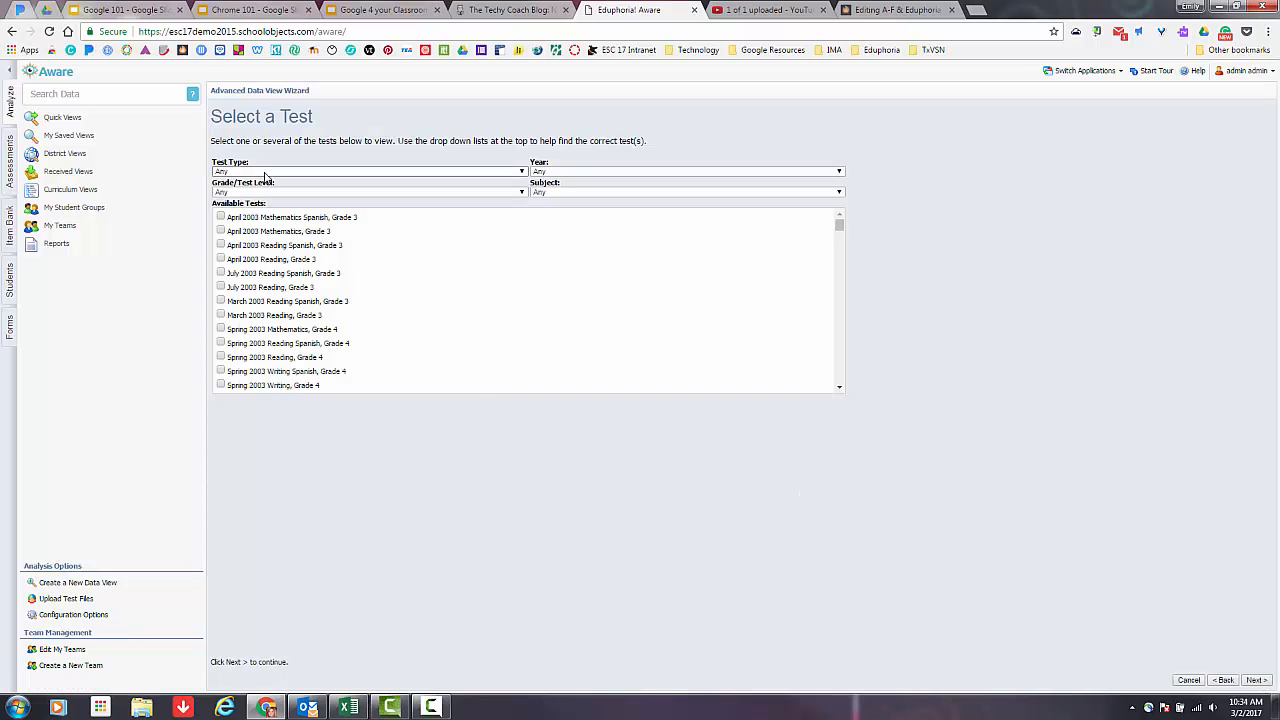
Filter the available tests to District CBAs and select Math, Grade 4 District CBA Units 1 through 4 for the view.
{"action": "left_click", "coordinate": [265, 172]}
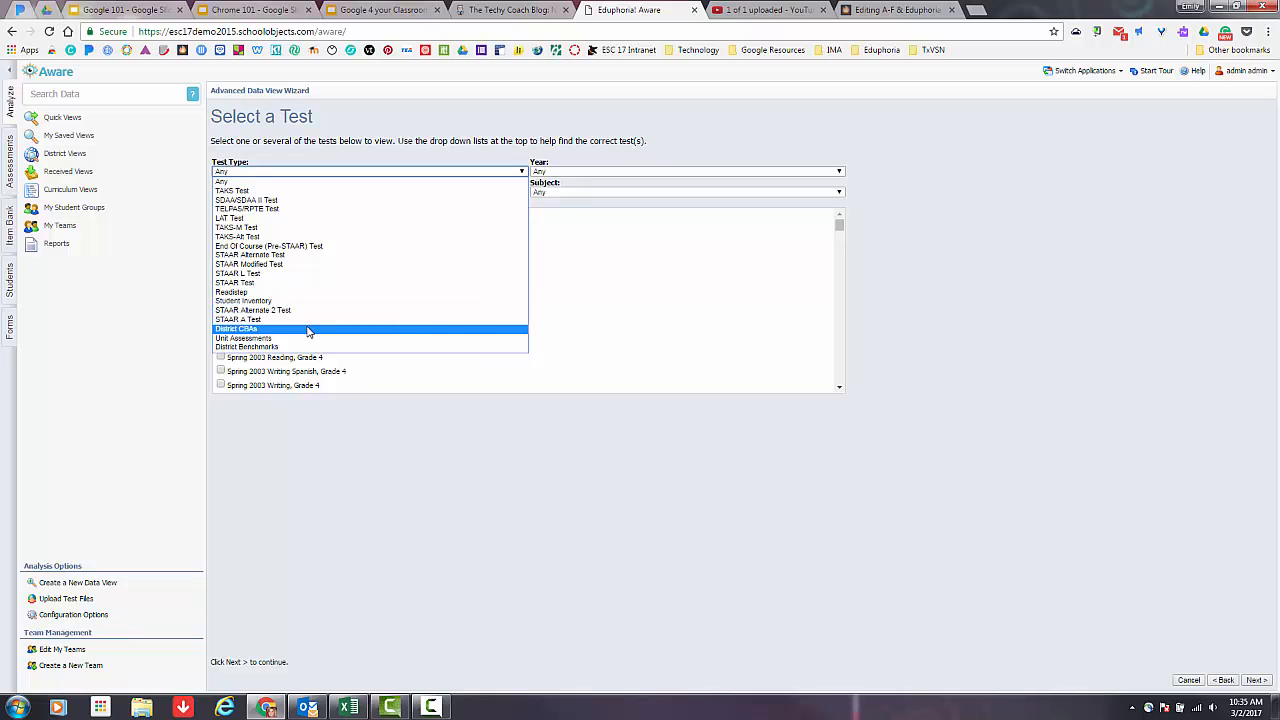
{"action": "left_click", "coordinate": [257, 331]}
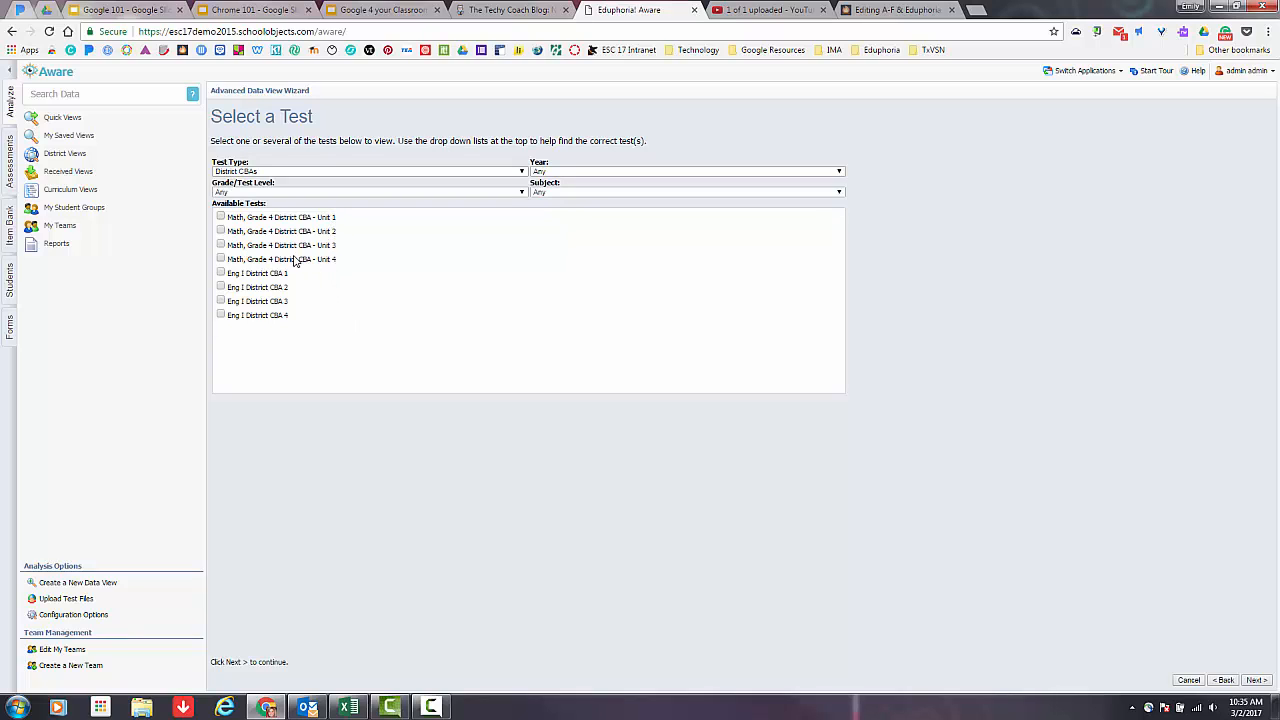
{"action": "left_click", "coordinate": [221, 217]}
{"action": "left_click", "coordinate": [221, 231]}
{"action": "left_click", "coordinate": [221, 245]}
{"action": "left_click", "coordinate": [221, 259]}
{"action": "left_click", "coordinate": [1256, 680]}
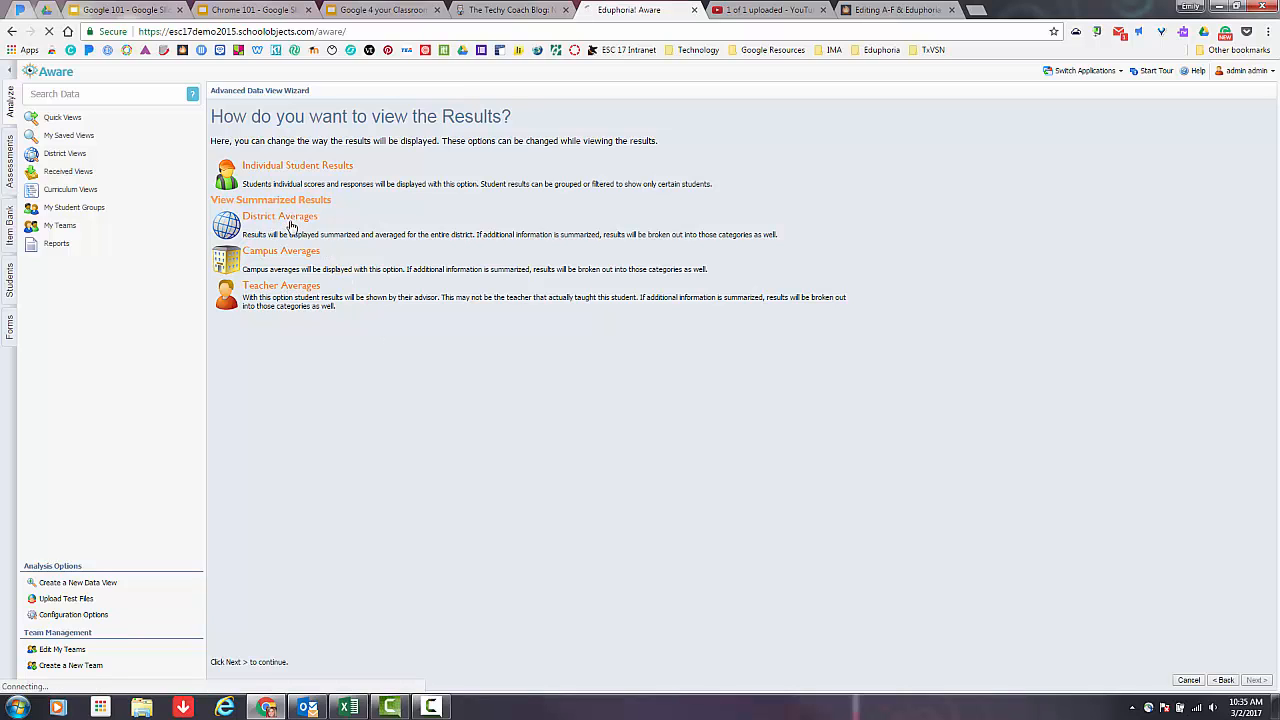
Set the view to District Averages by where students are now, with Learning Standards columns and no extra summary criteria.
{"action": "left_click", "coordinate": [289, 217]}
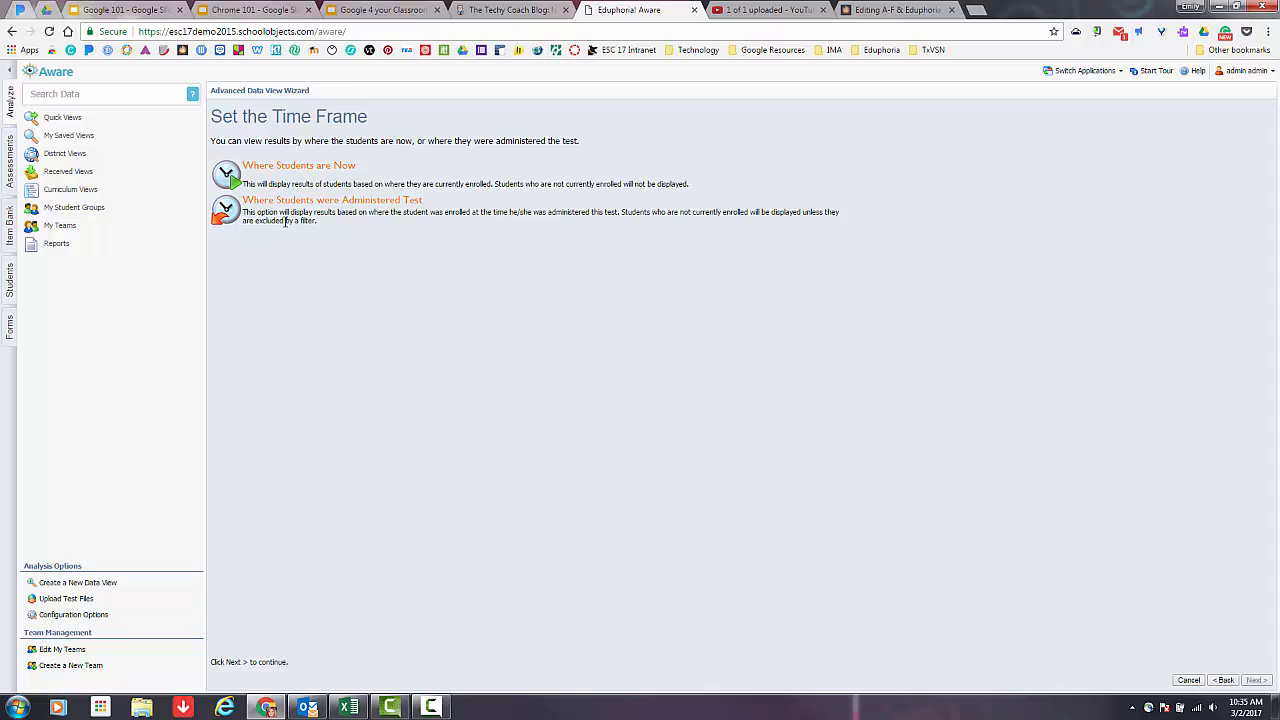
{"action": "left_click", "coordinate": [318, 172]}
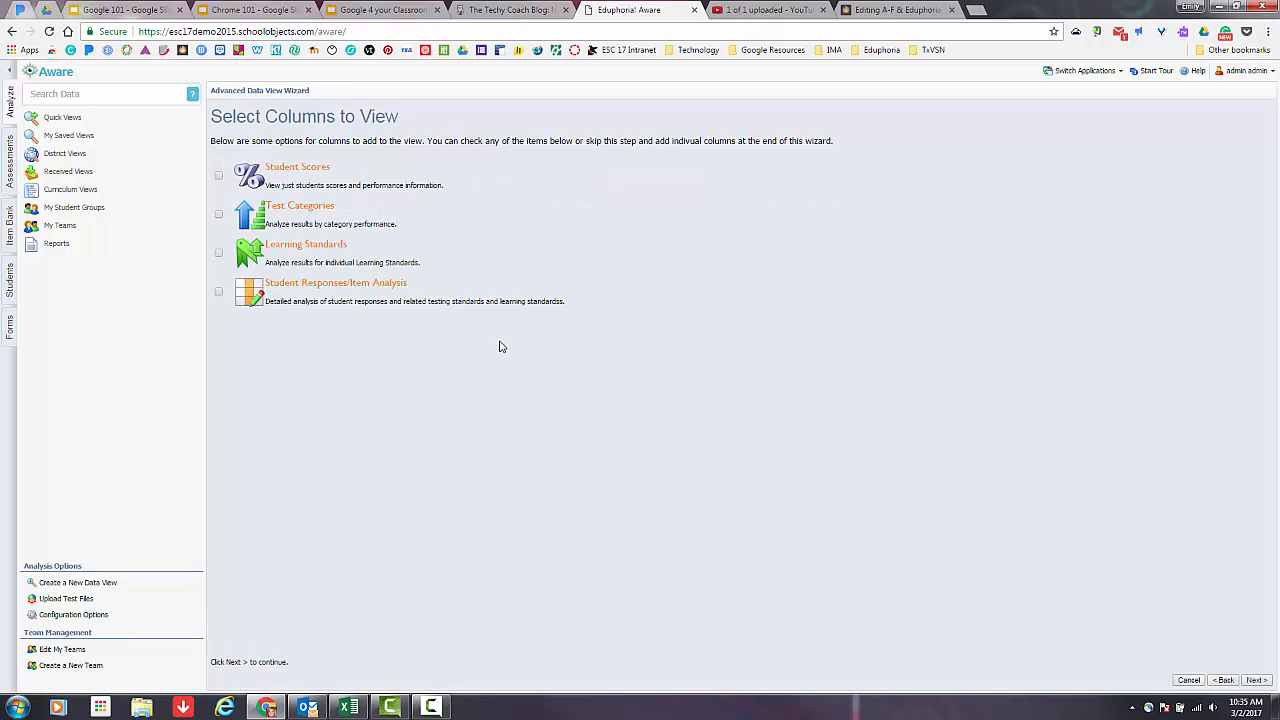
{"action": "left_click", "coordinate": [218, 253]}
{"action": "left_click", "coordinate": [1256, 680]}
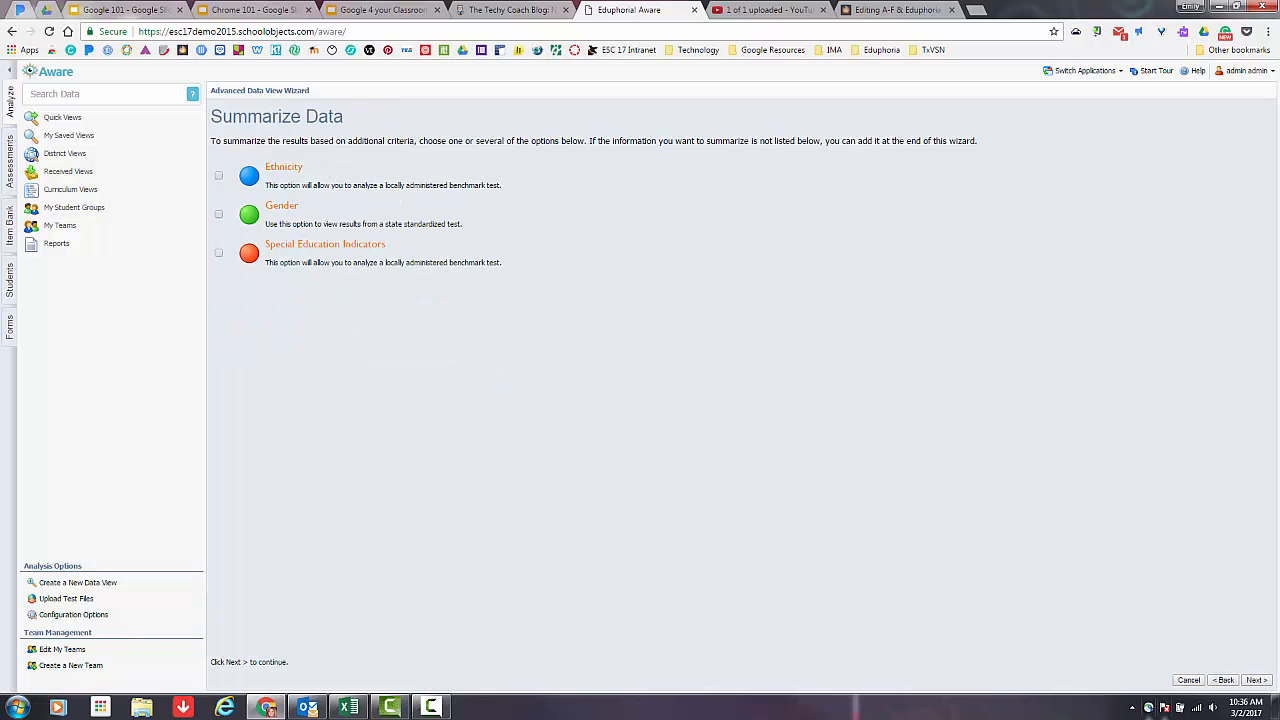
{"action": "left_click", "coordinate": [1256, 680]}
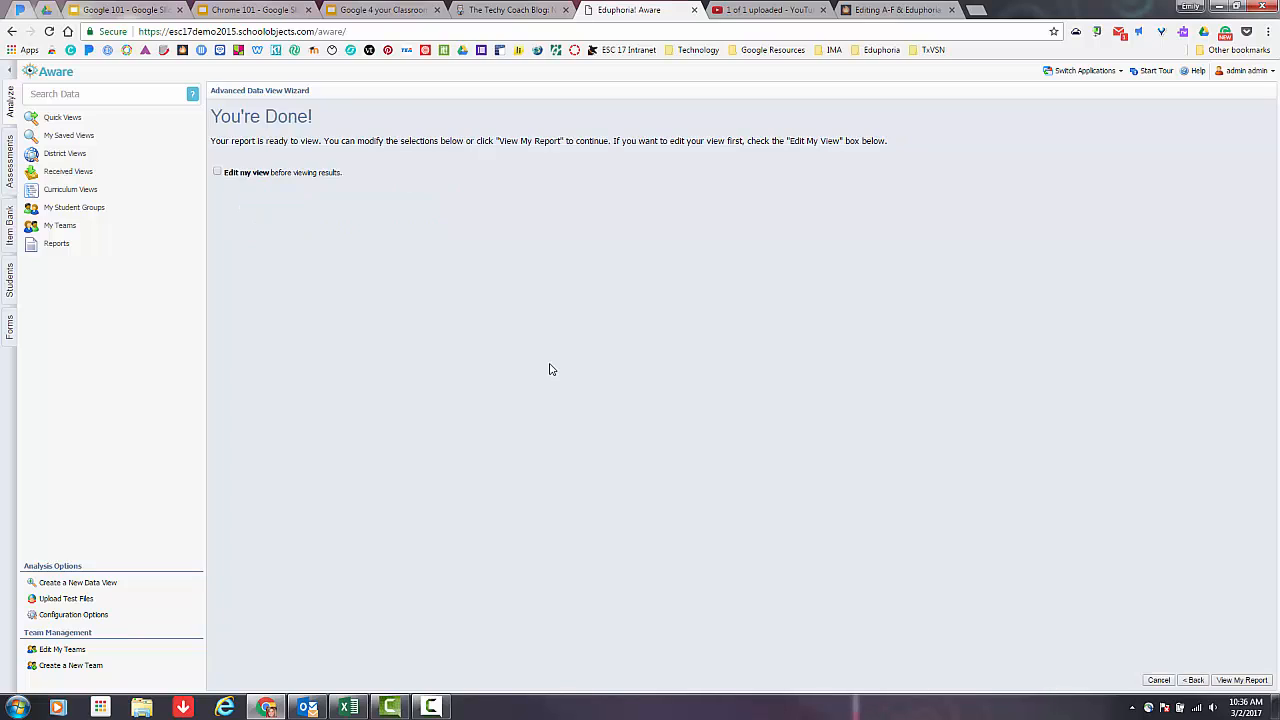
Finish the wizard with editing before viewing results enabled, and title the view "Side by Side Comparison of Math Unit Assessments".
{"action": "left_click", "coordinate": [217, 172]}
{"action": "left_click", "coordinate": [1243, 680]}
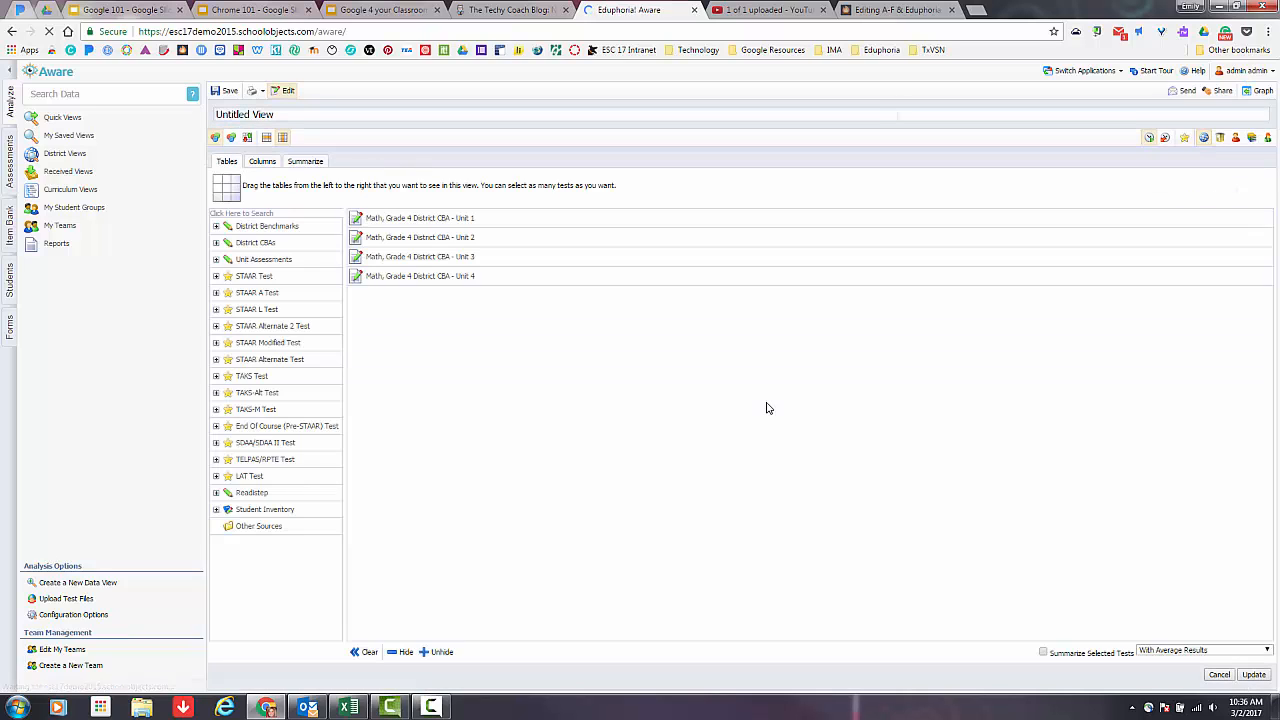
{"action": "left_click_drag", "start_coordinate": [302, 116], "coordinate": [204, 114]}
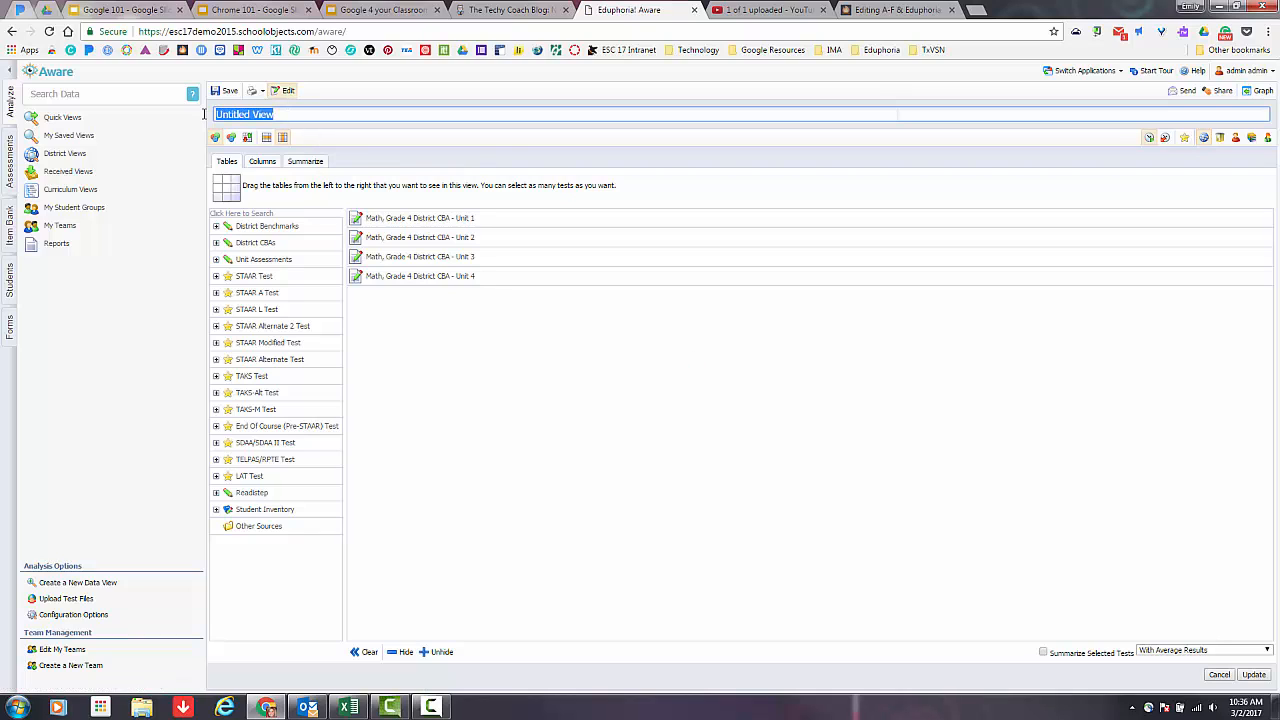
{"action": "type", "text": "Side"}
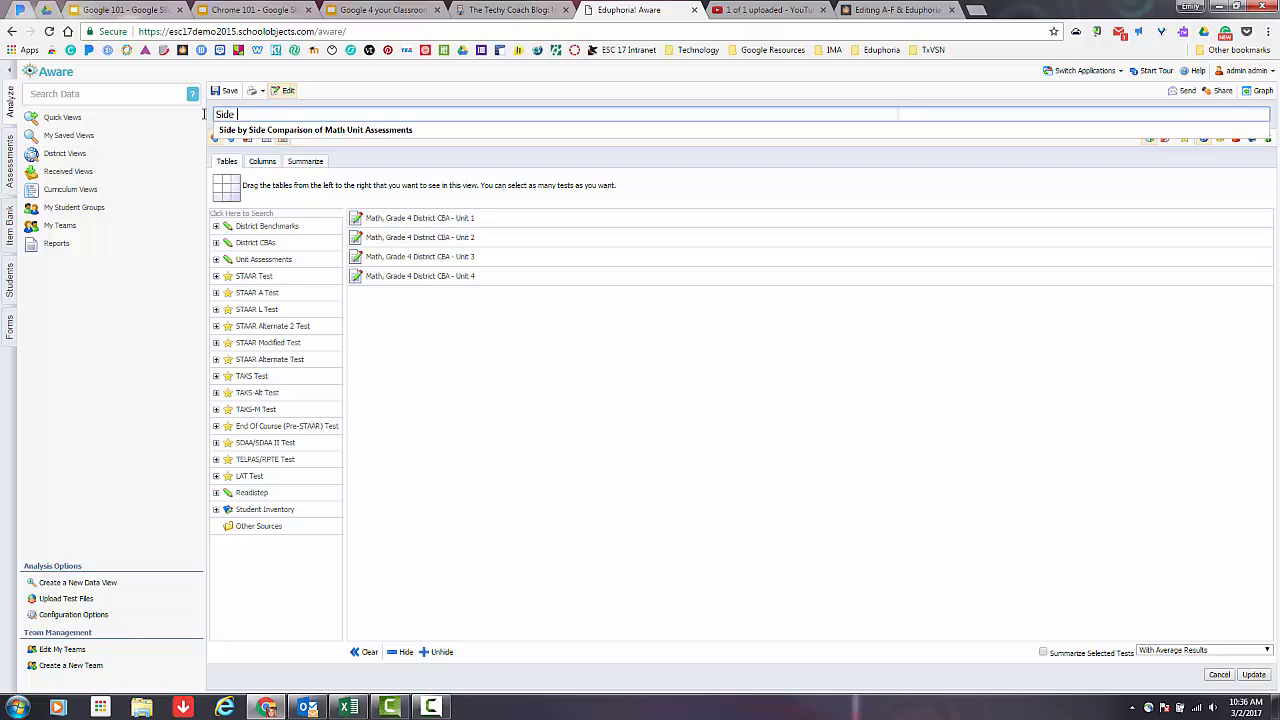
{"action": "key", "text": "Down"}
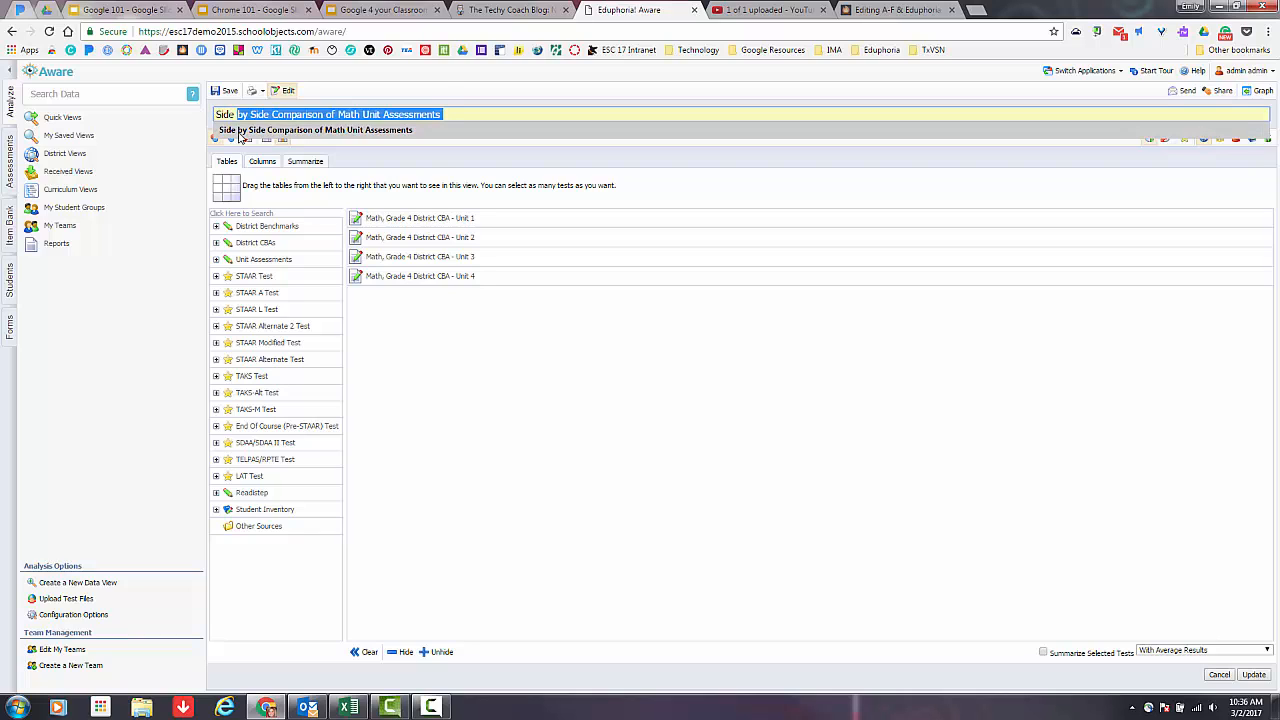
{"action": "left_click", "coordinate": [421, 132]}
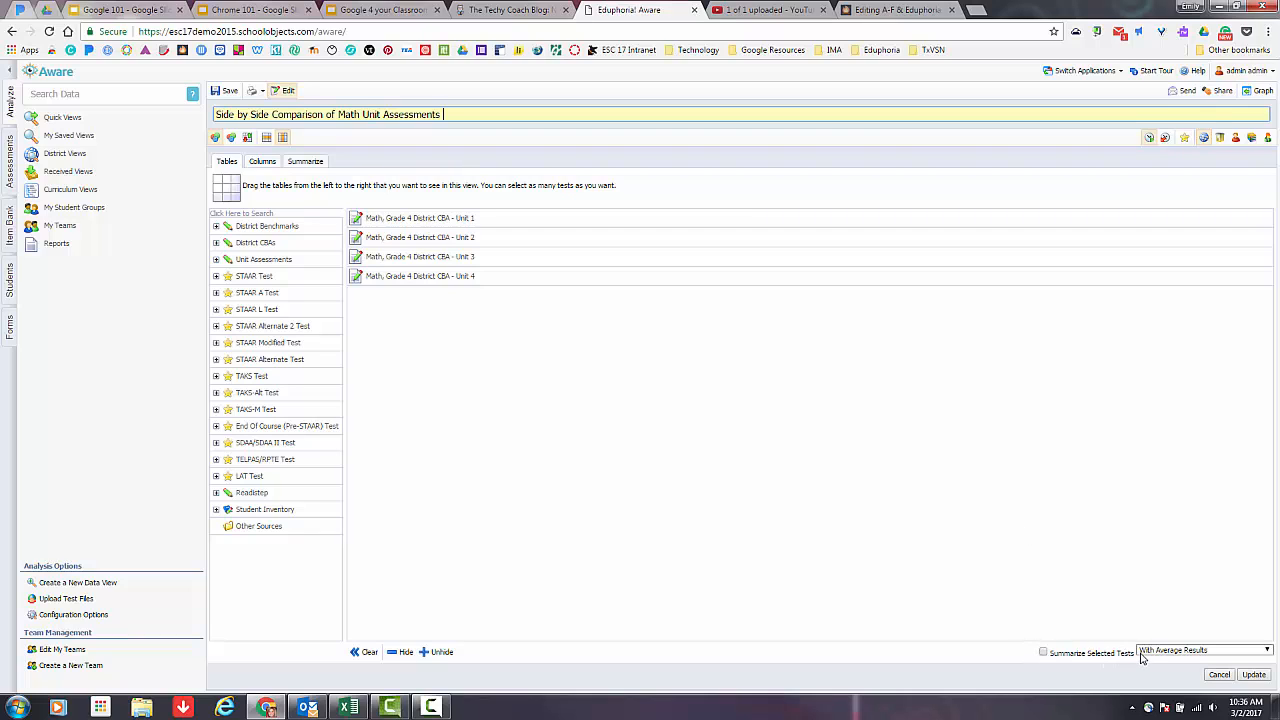
Enable summarizing of the selected tests, using the With Average Results option.
{"action": "left_click", "coordinate": [1044, 654]}
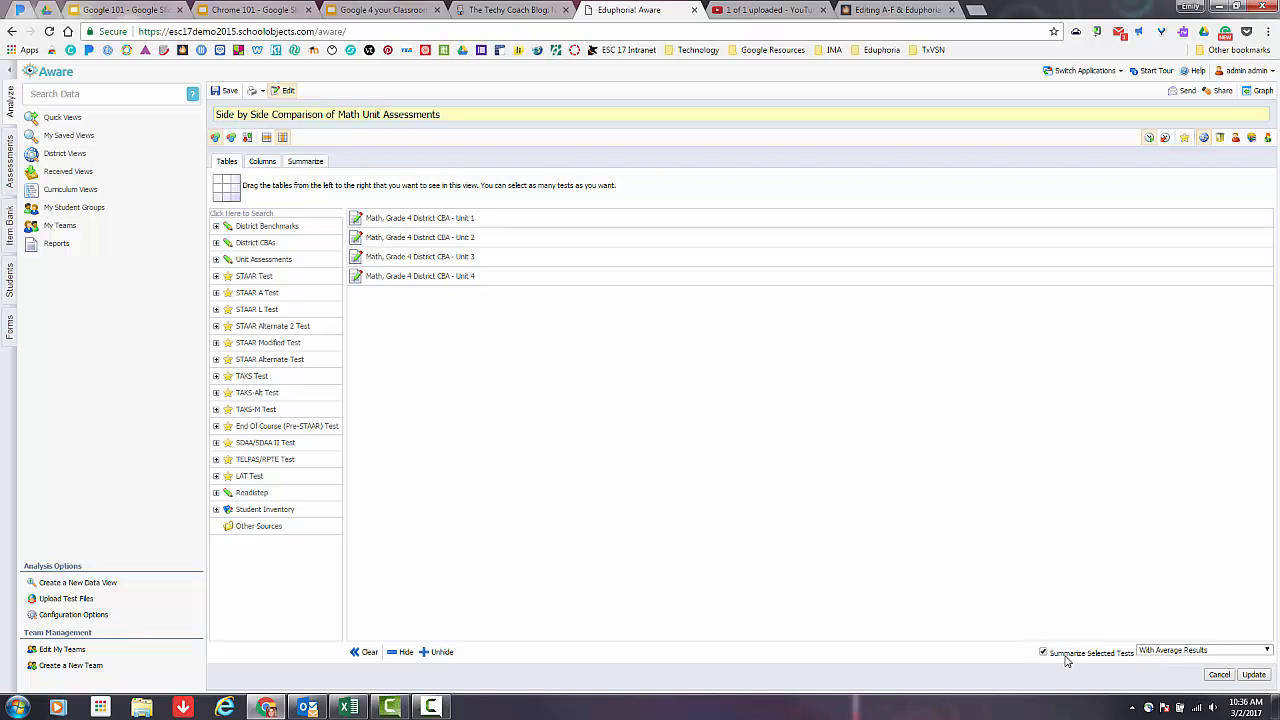
{"action": "left_click", "coordinate": [1176, 652]}
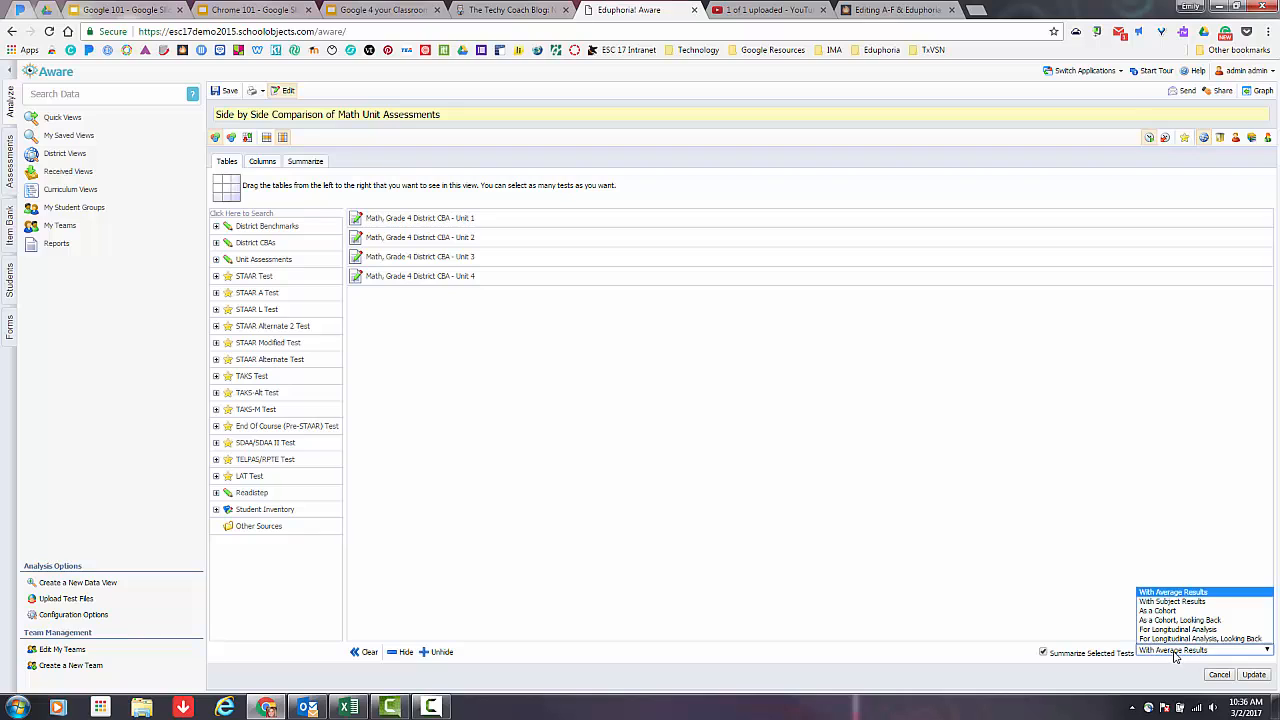
{"action": "left_click", "coordinate": [1205, 594]}
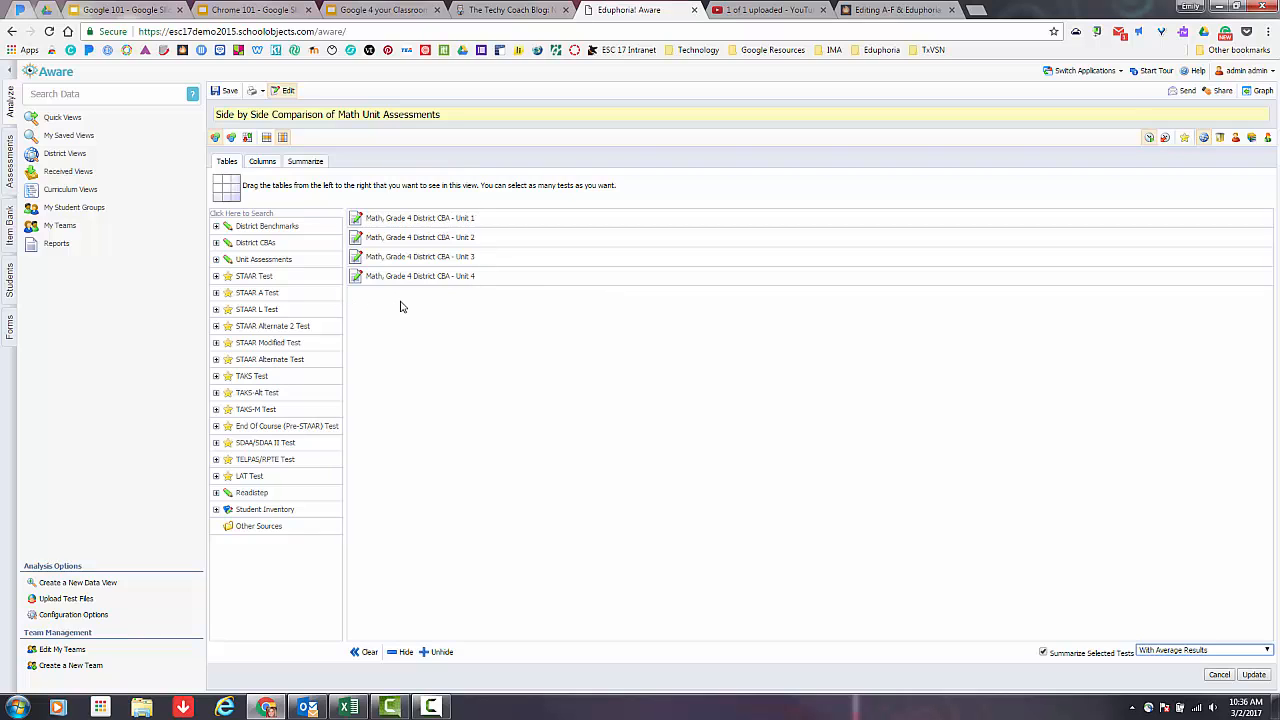
{"action": "left_click", "coordinate": [1160, 651]}
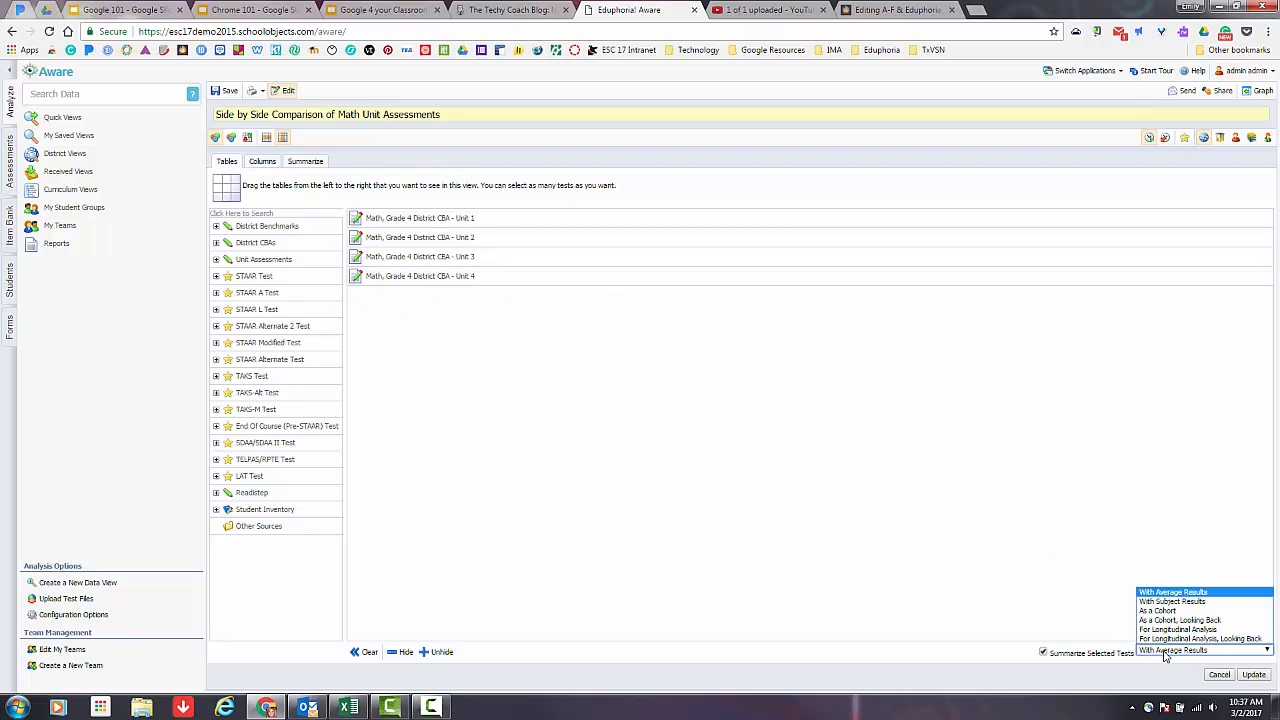
{"action": "left_click", "coordinate": [1192, 592]}
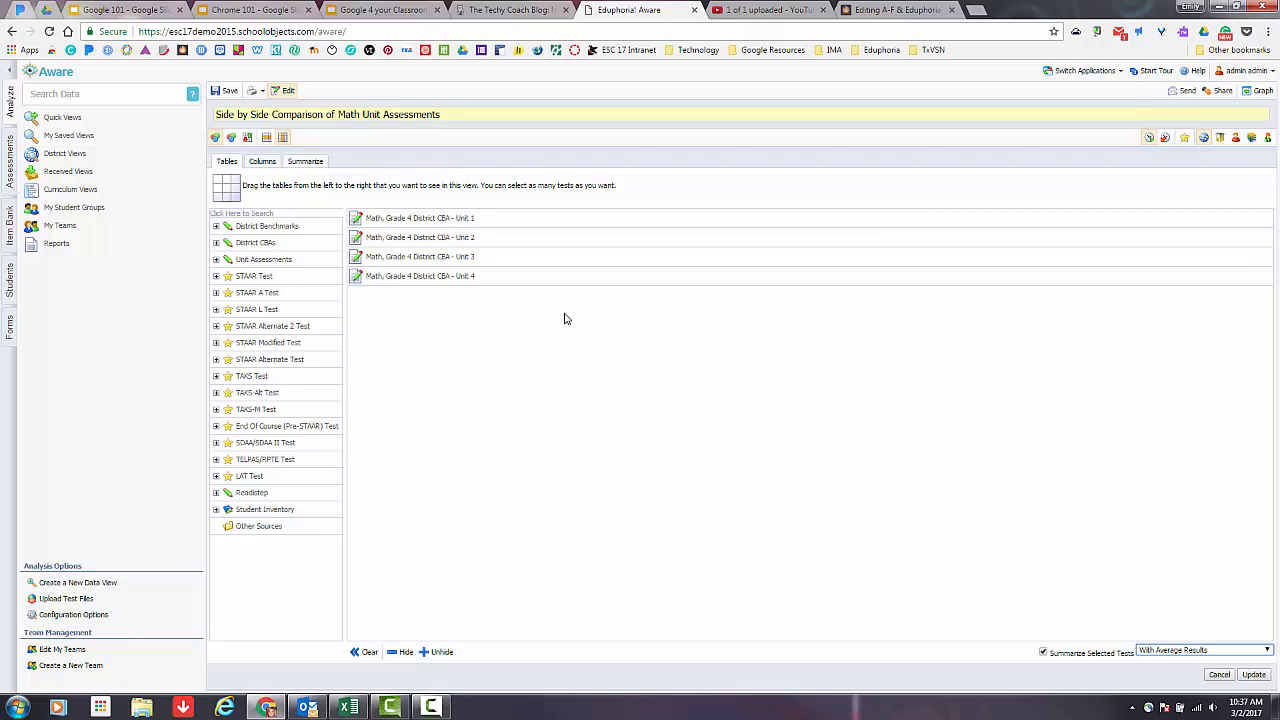
Review the view's column and summary field settings and update the view to display its results.
{"action": "left_click", "coordinate": [263, 163]}
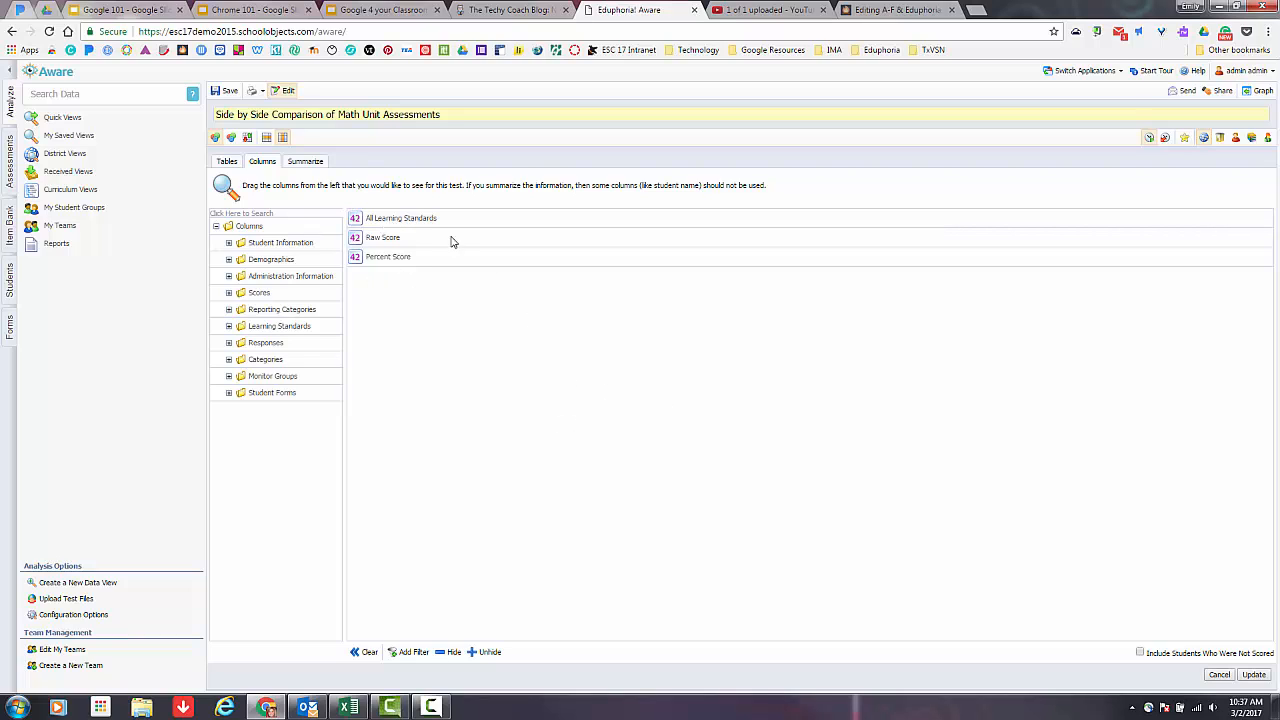
{"action": "left_click", "coordinate": [306, 162]}
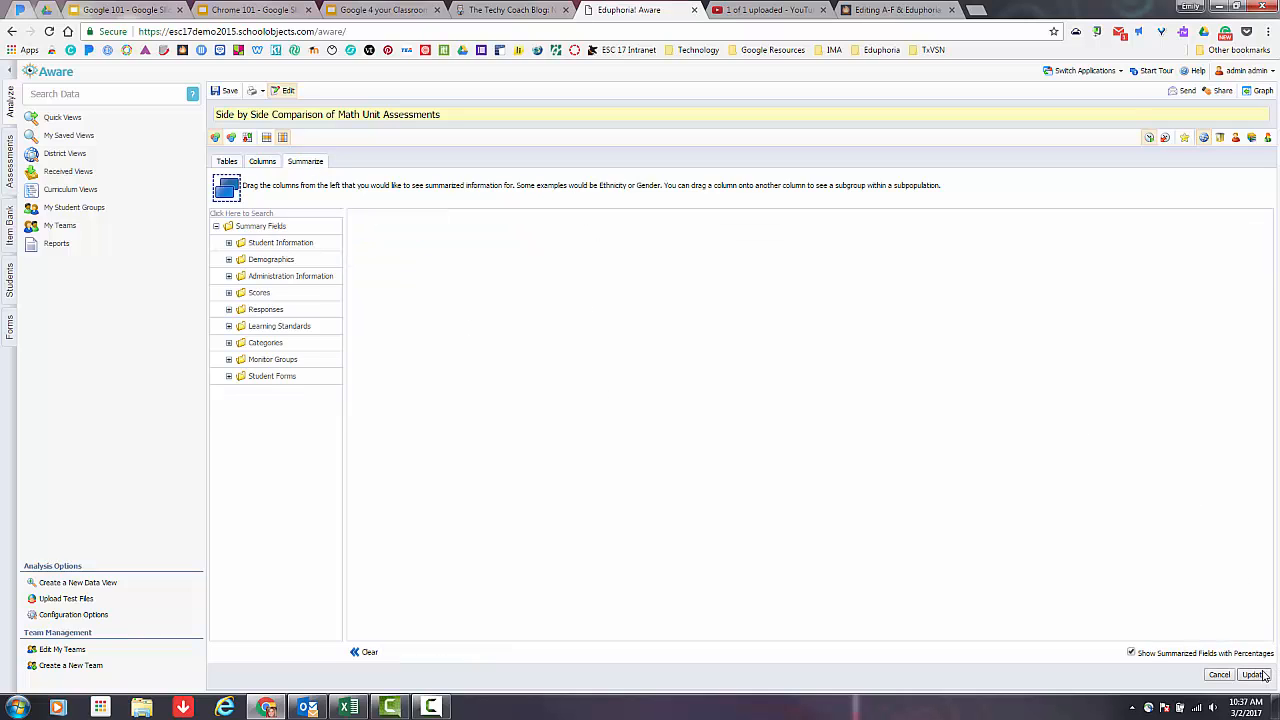
{"action": "left_click", "coordinate": [1254, 675]}
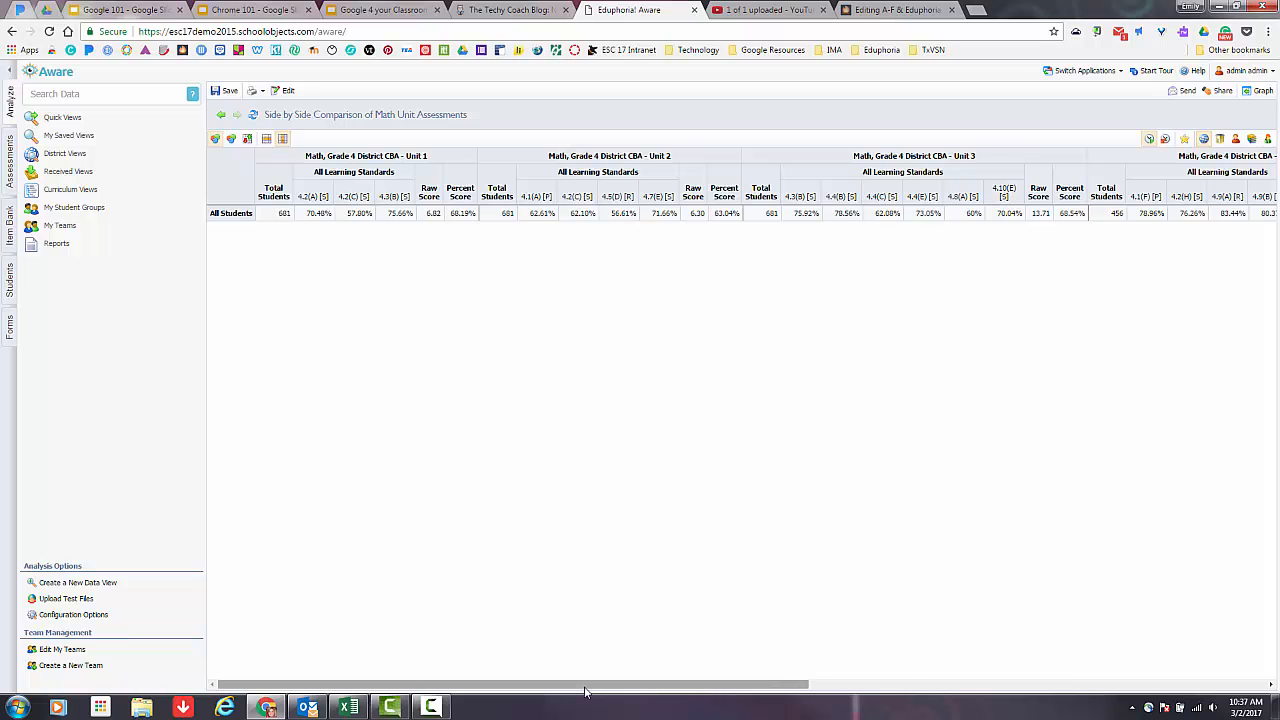
Rearrange the results to compare across tests and color-code the scores by performance.
{"action": "left_click_drag", "start_coordinate": [585, 690], "coordinate": [420, 575]}
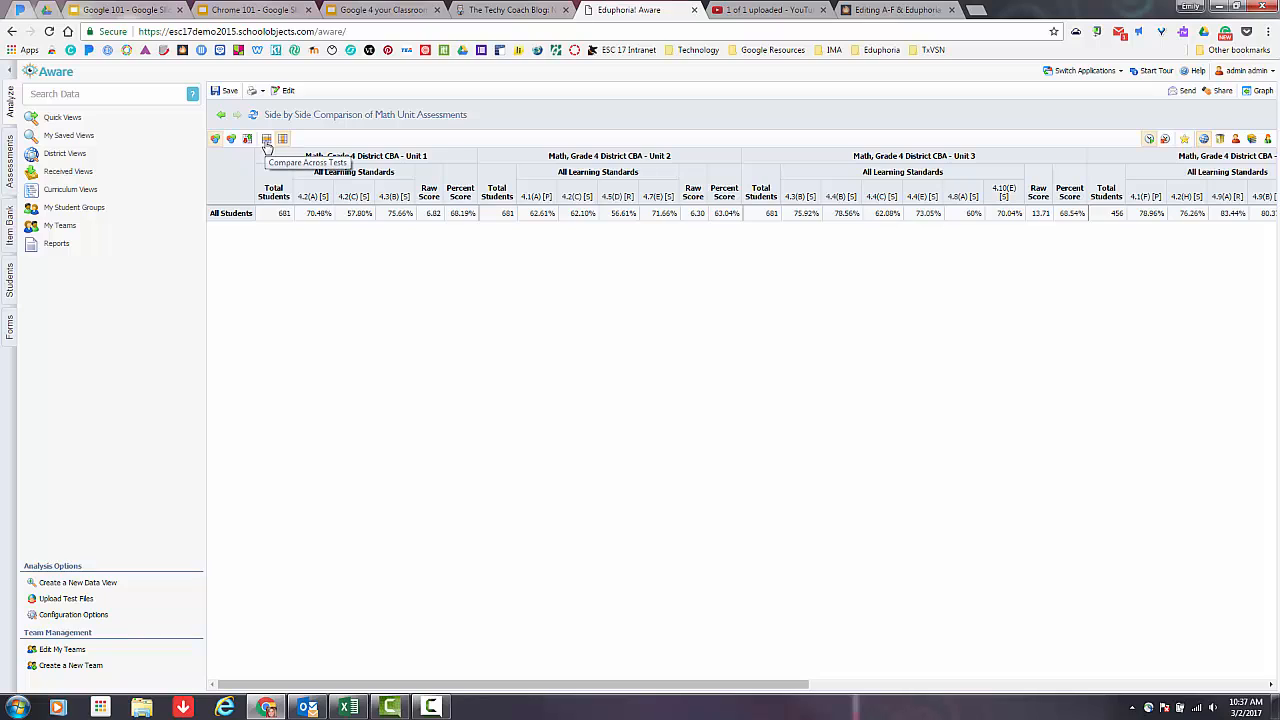
{"action": "left_click", "coordinate": [267, 140]}
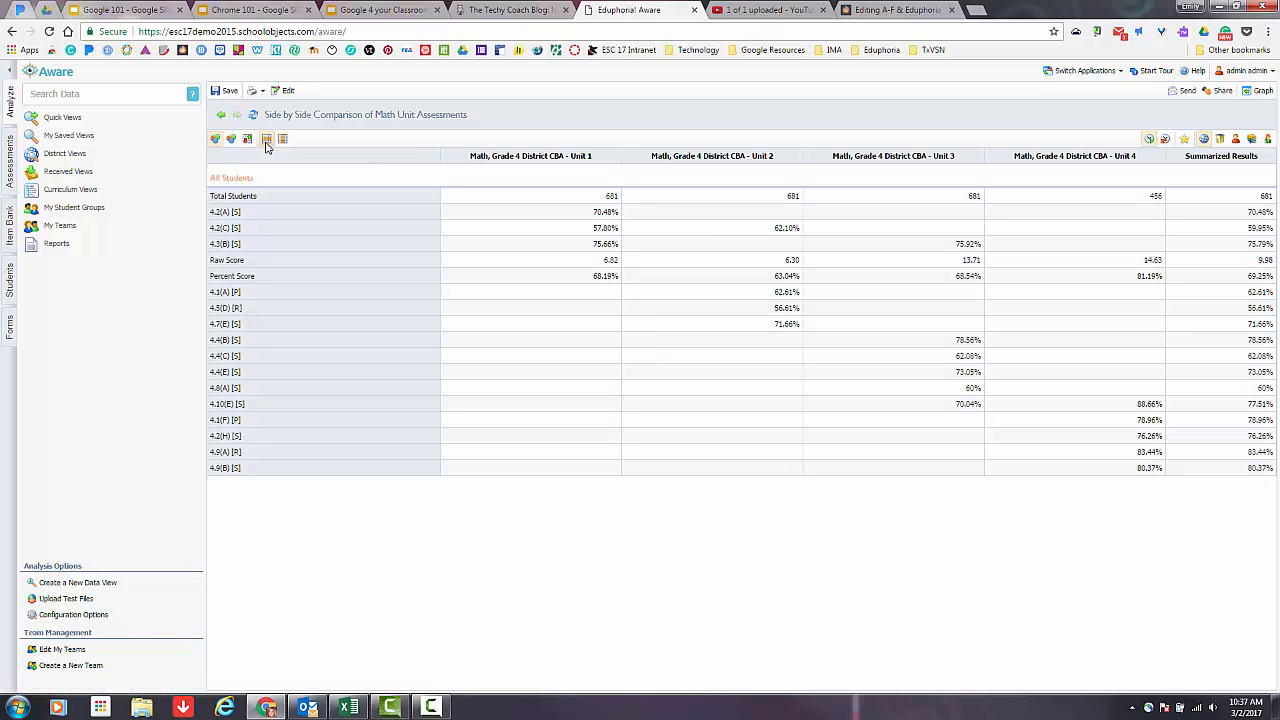
{"action": "left_click", "coordinate": [231, 141]}
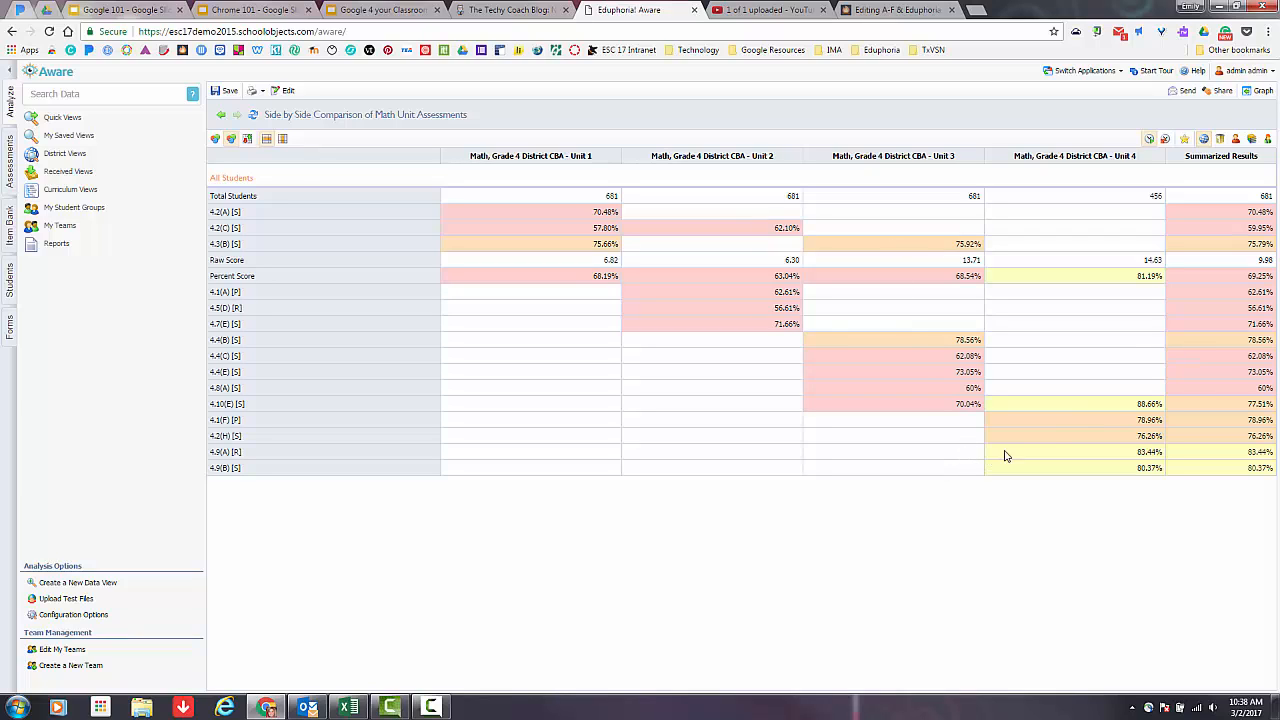
Save the side-by-side comparison view and expand the list of personal saved views.
{"action": "left_click_drag", "start_coordinate": [1268, 157], "coordinate": [1183, 162]}
{"action": "left_click", "coordinate": [229, 94]}
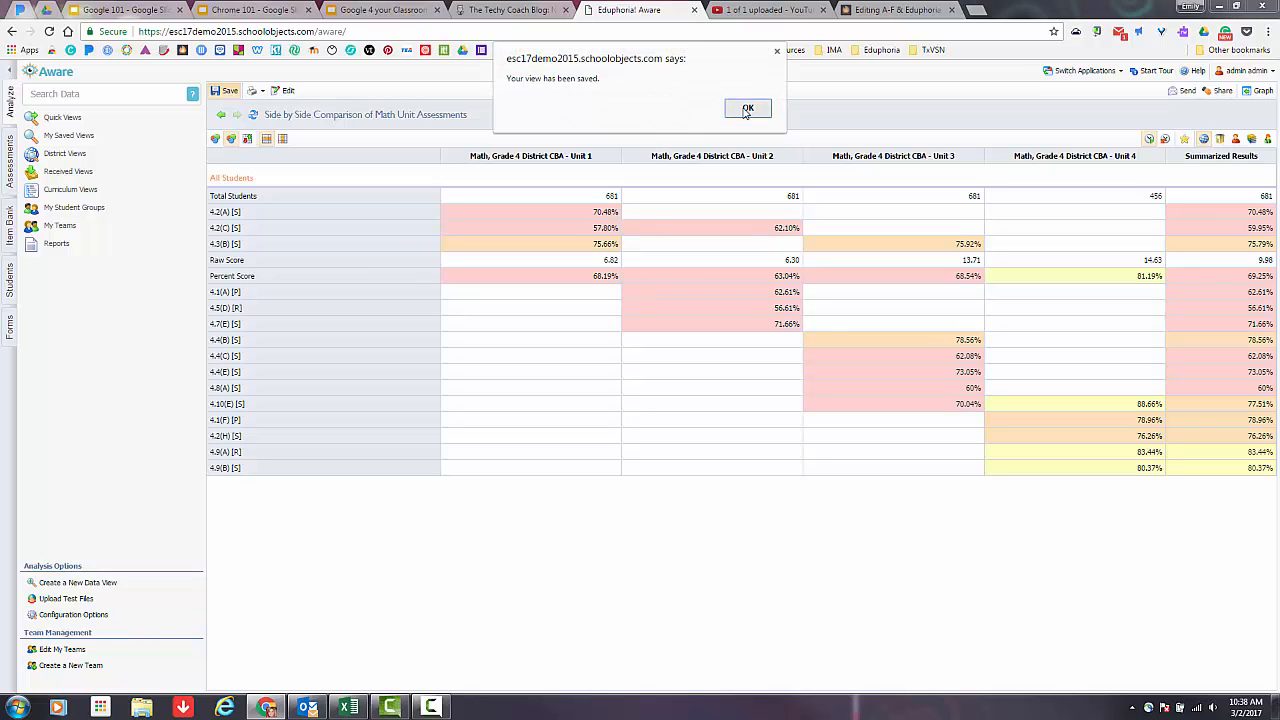
{"action": "left_click", "coordinate": [740, 112]}
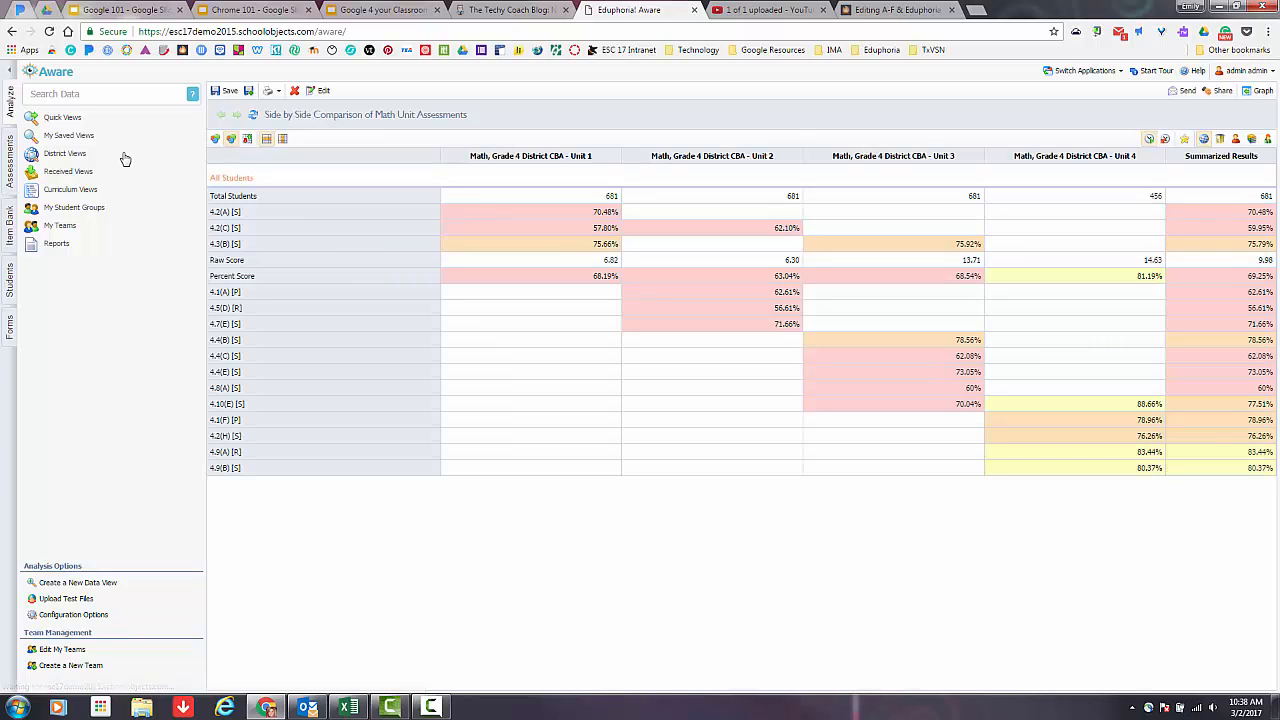
{"action": "left_click", "coordinate": [58, 137]}
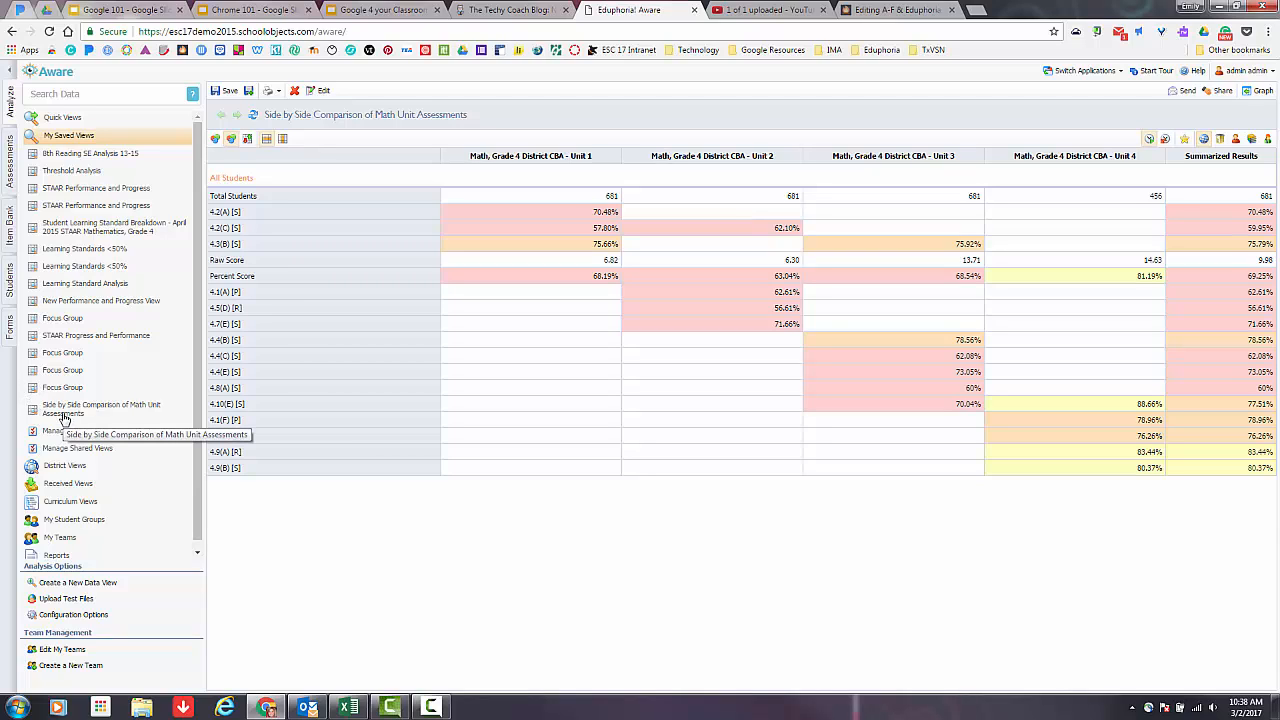
Examine the sharing and export options for the saved view without applying any of them.
{"action": "left_click", "coordinate": [1222, 91]}
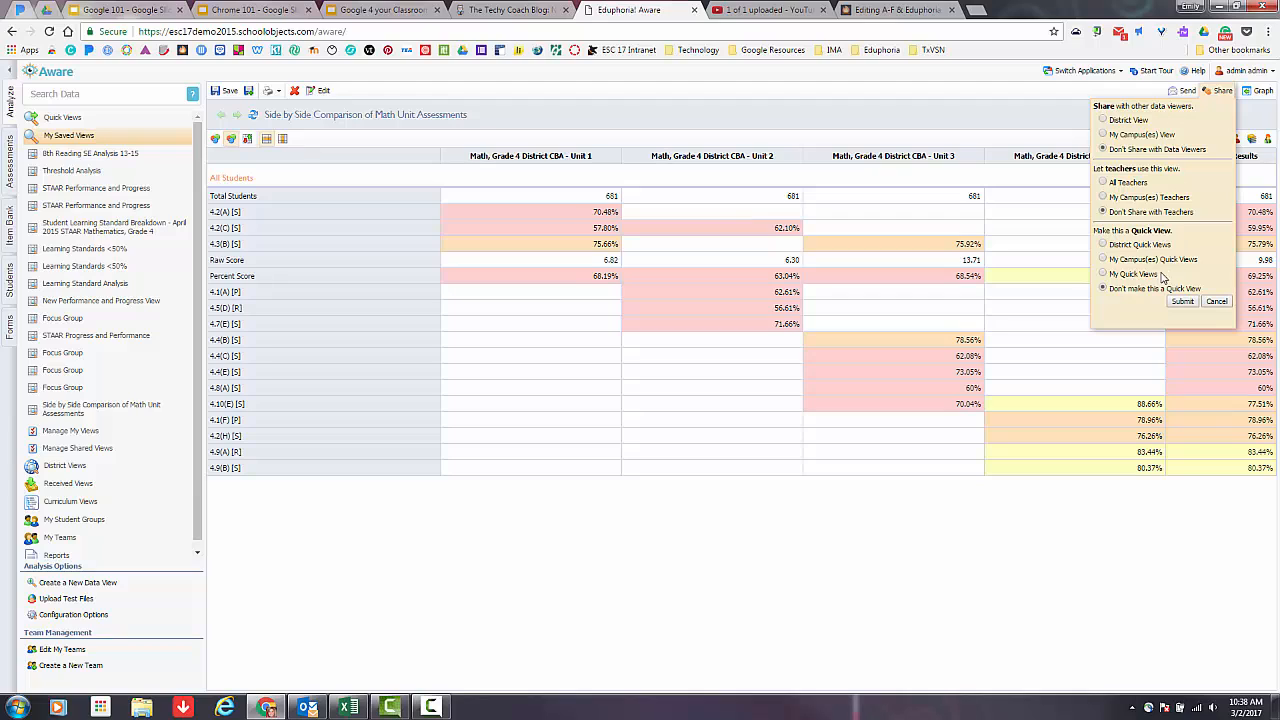
{"action": "left_click", "coordinate": [1216, 302]}
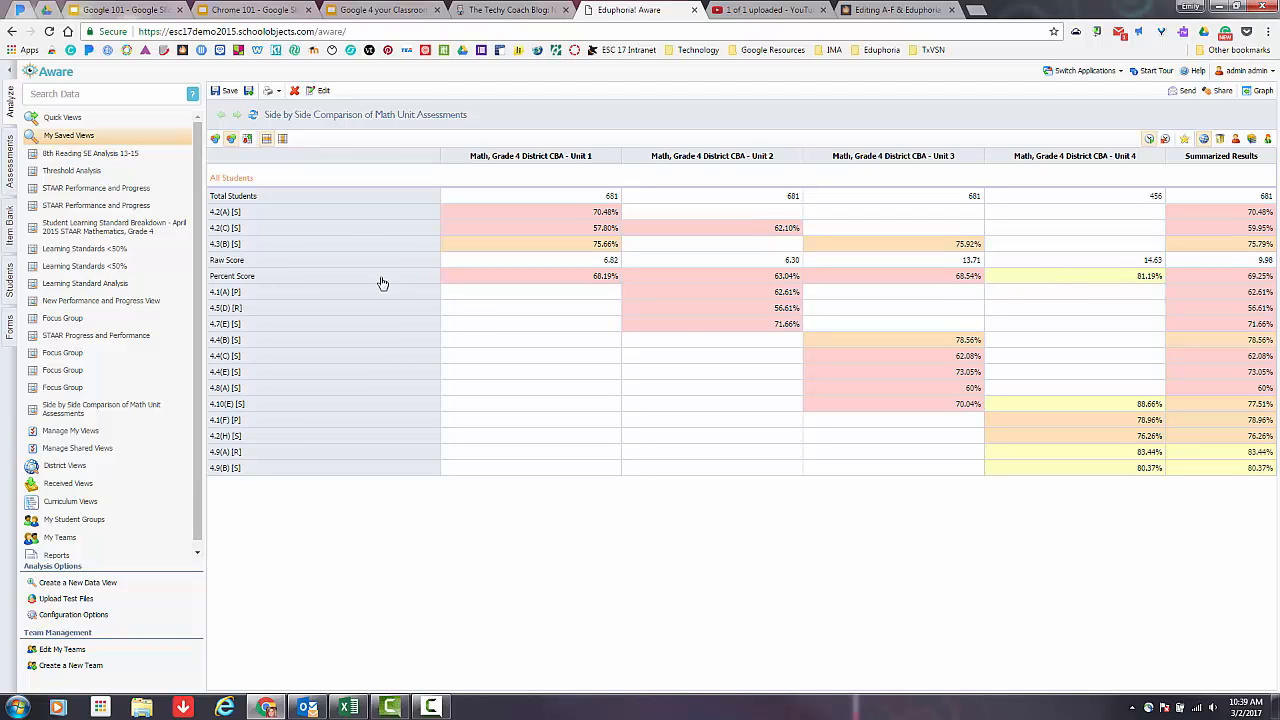
{"action": "left_click", "coordinate": [278, 91]}
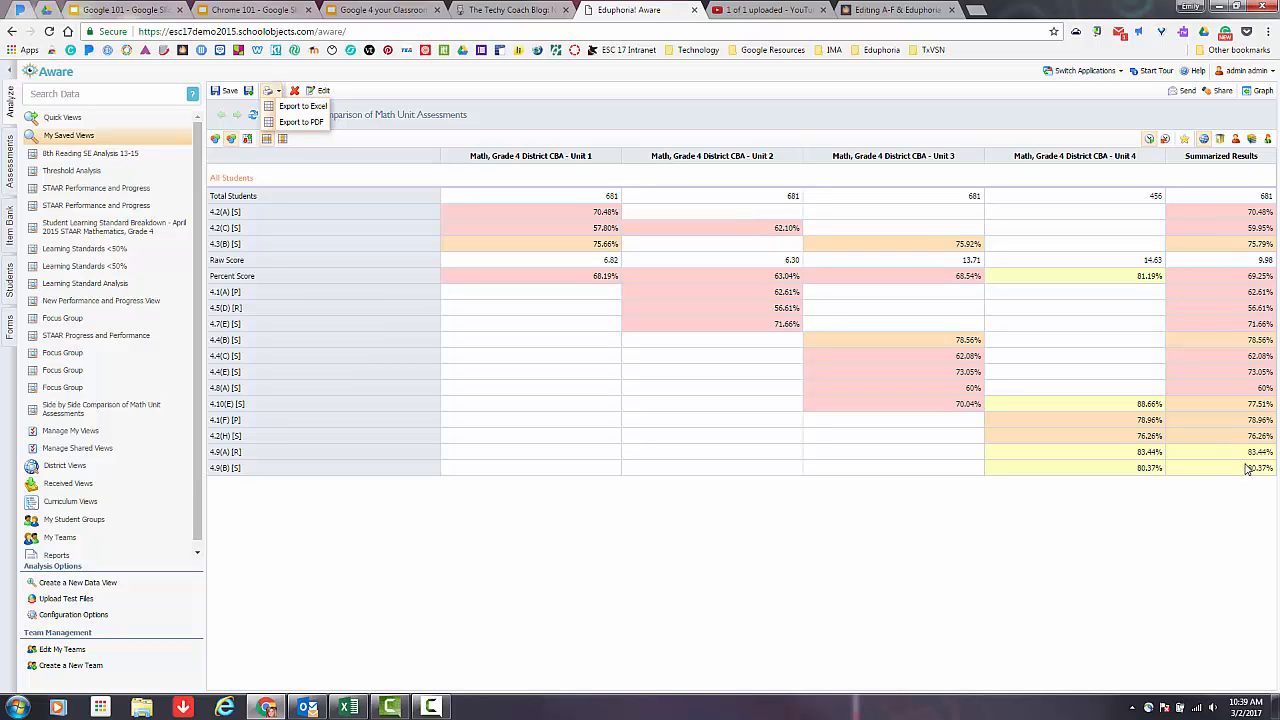
{"action": "left_click", "coordinate": [563, 413]}
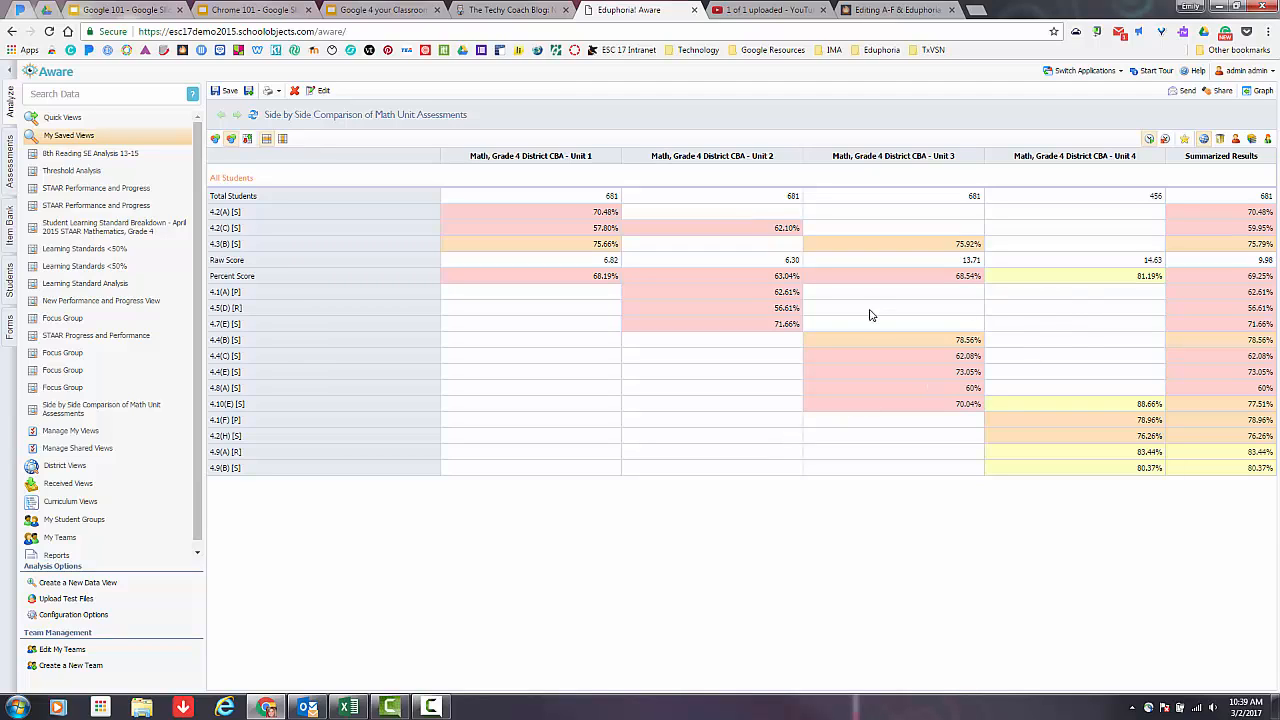
Display the comparison by teacher and look through the teachers' results.
{"action": "left_click", "coordinate": [1237, 140]}
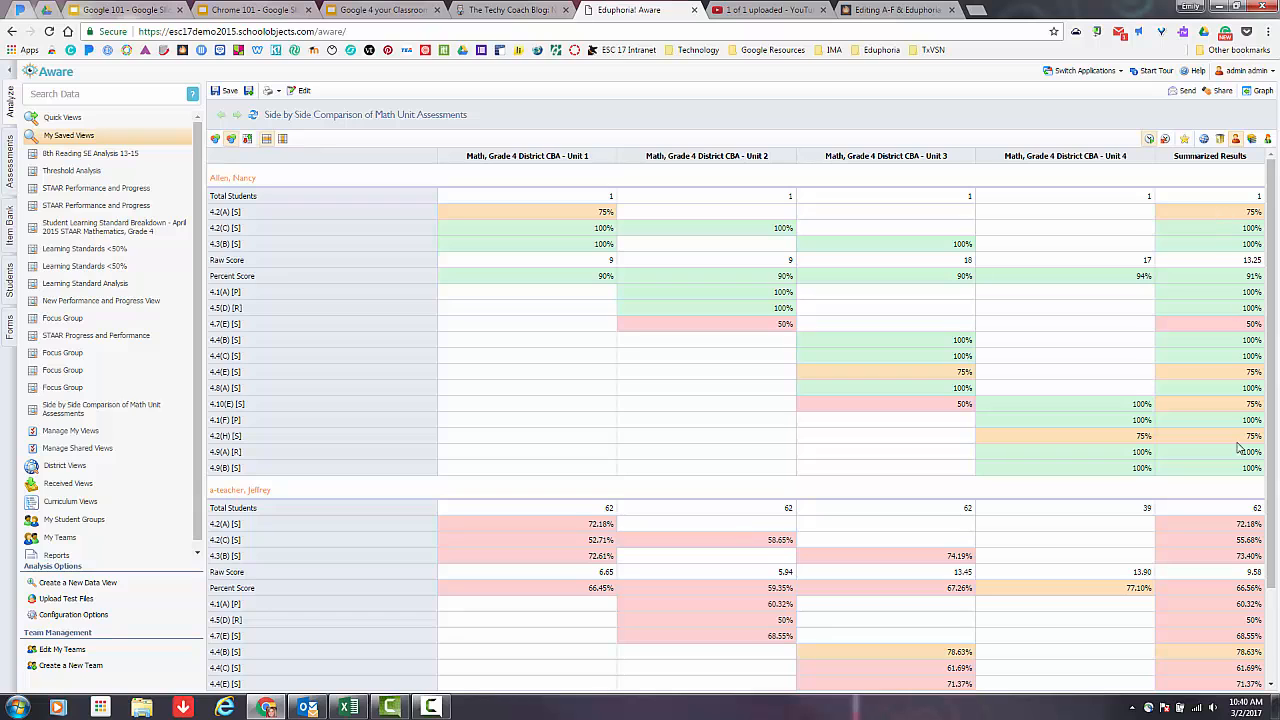
{"action": "scroll", "coordinate": [1236, 478], "scroll_direction": "down", "scroll_amount": 3}
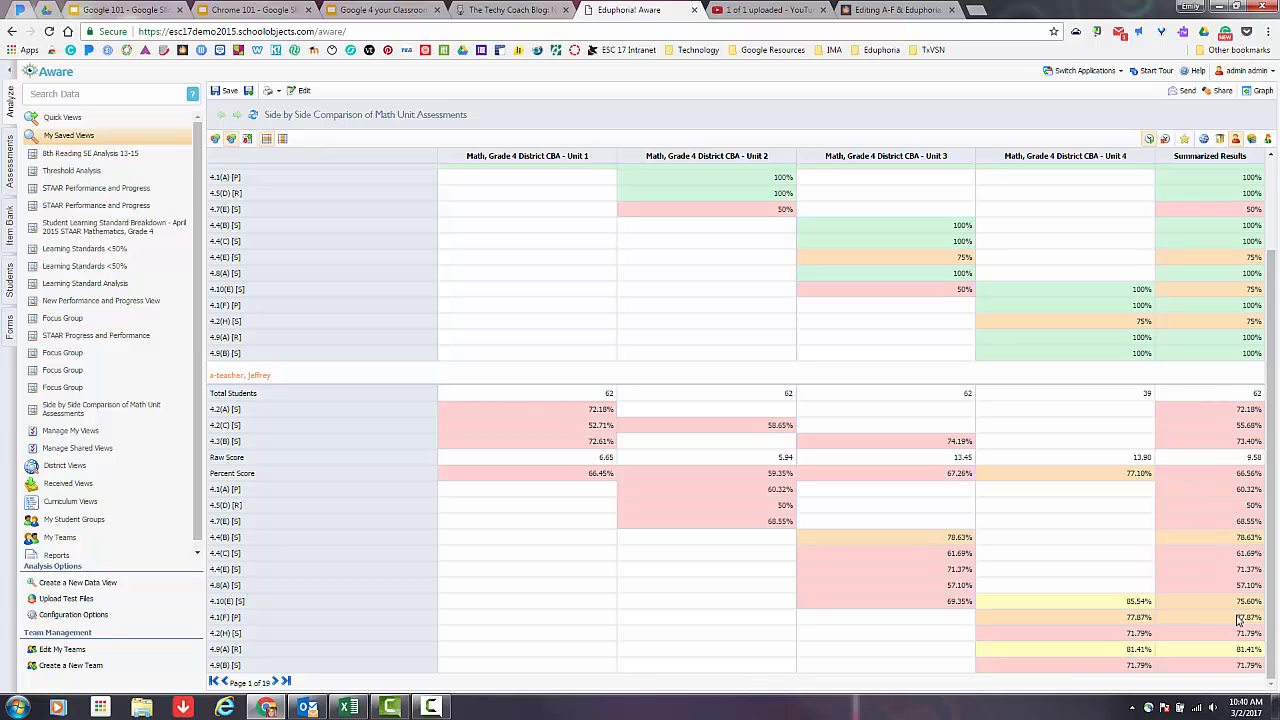
{"action": "scroll", "coordinate": [545, 484], "scroll_direction": "up", "scroll_amount": 3}
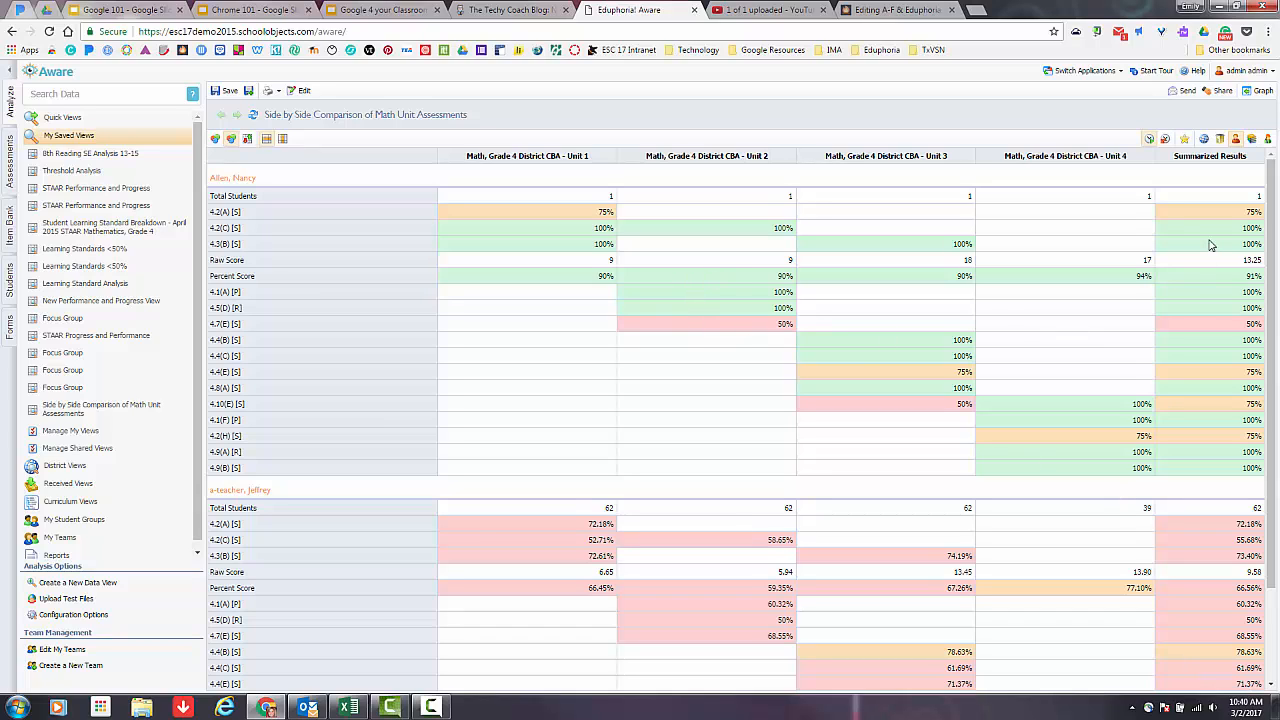
Display the comparison by individual student, and return it to district averages.
{"action": "left_click", "coordinate": [1268, 141]}
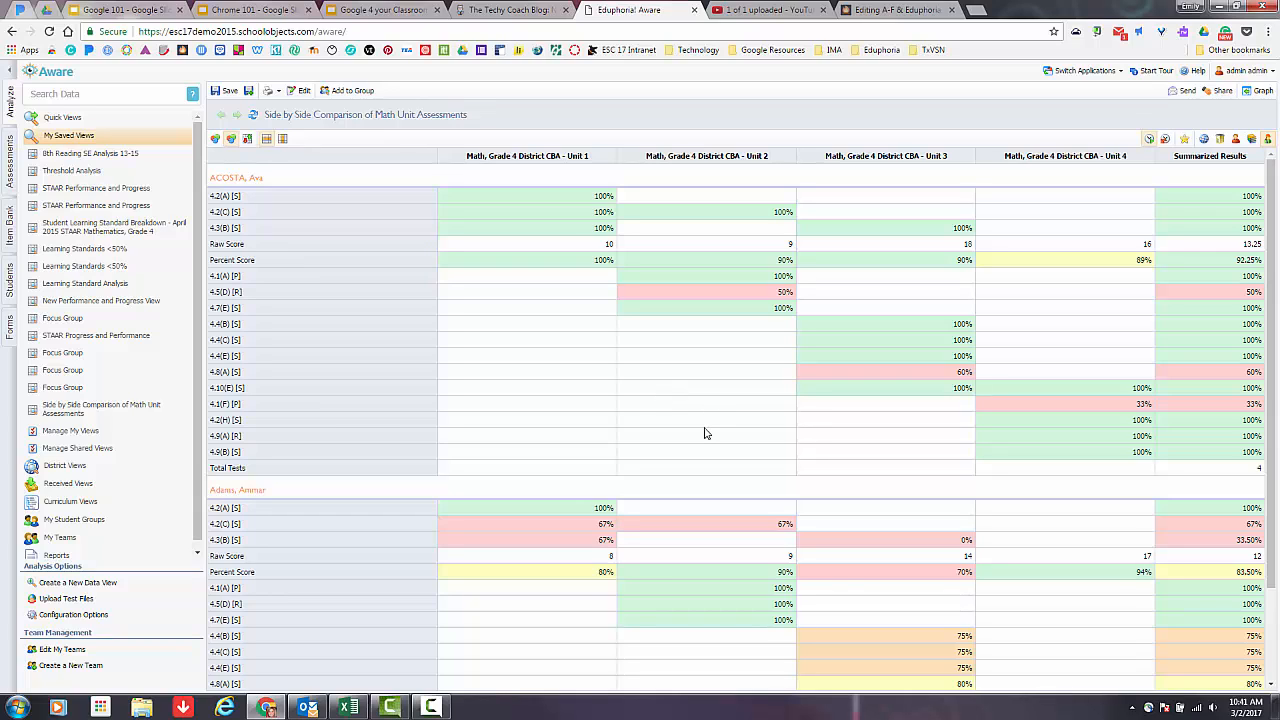
{"action": "left_click", "coordinate": [1204, 140]}
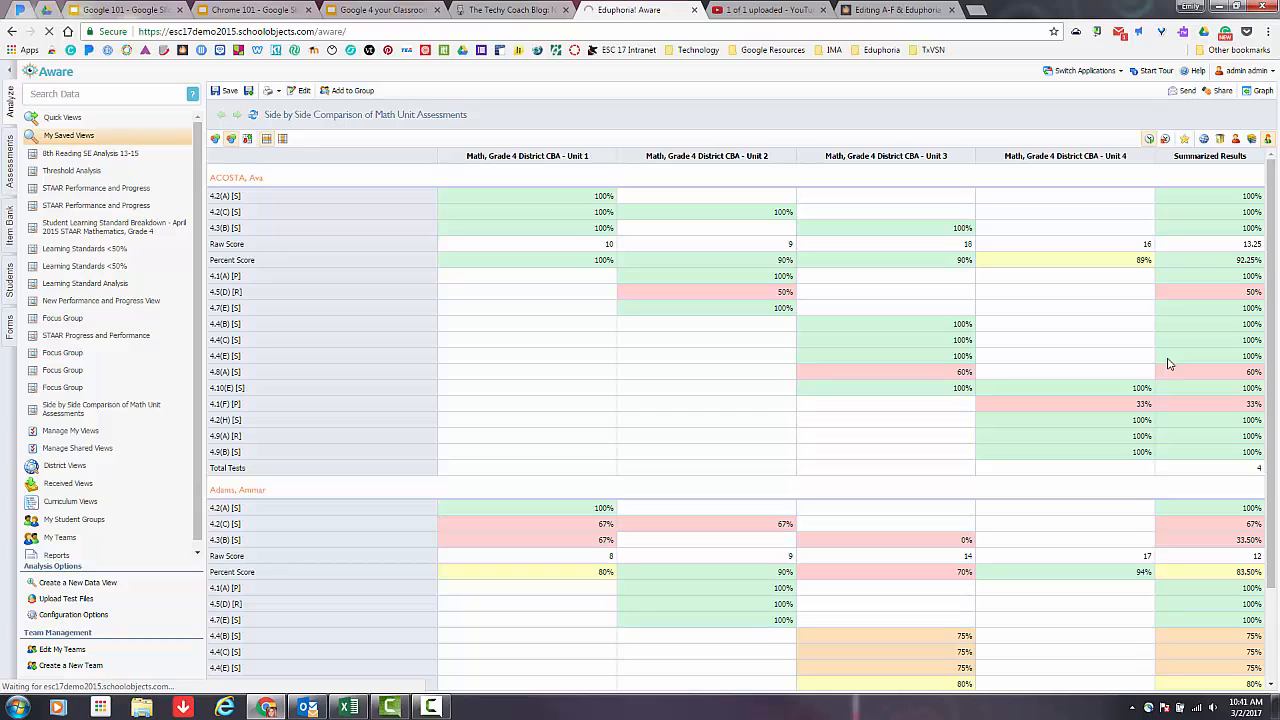